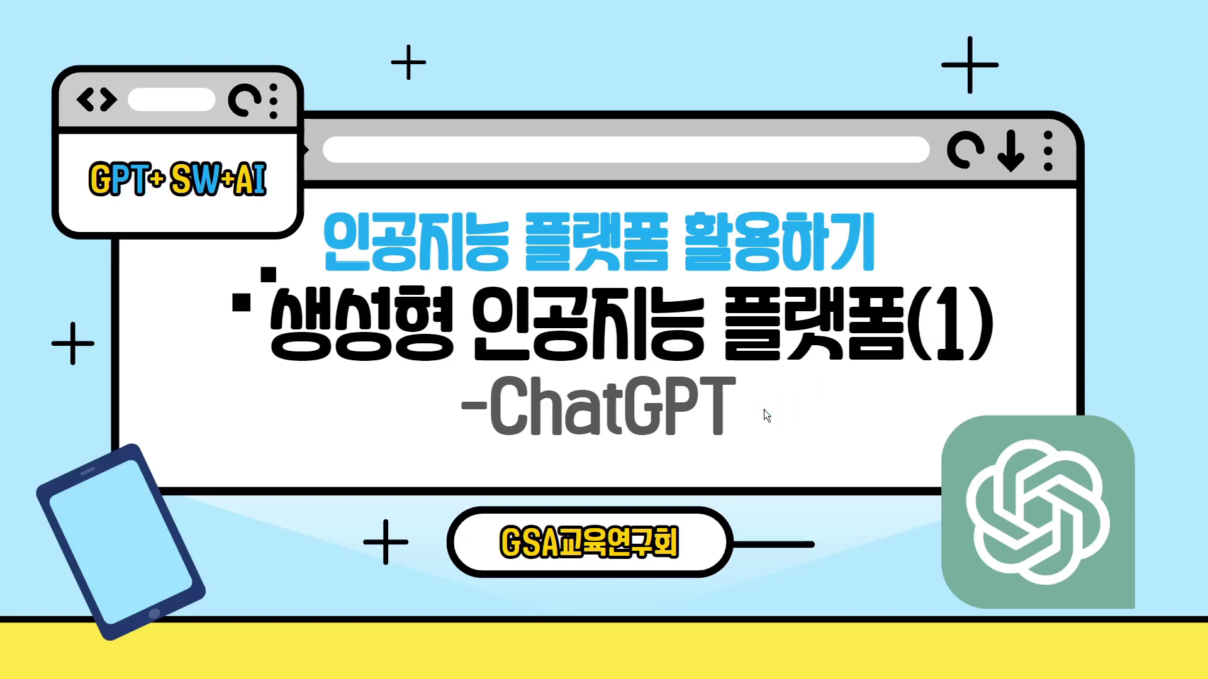
{"action": "key", "text": "Right"}
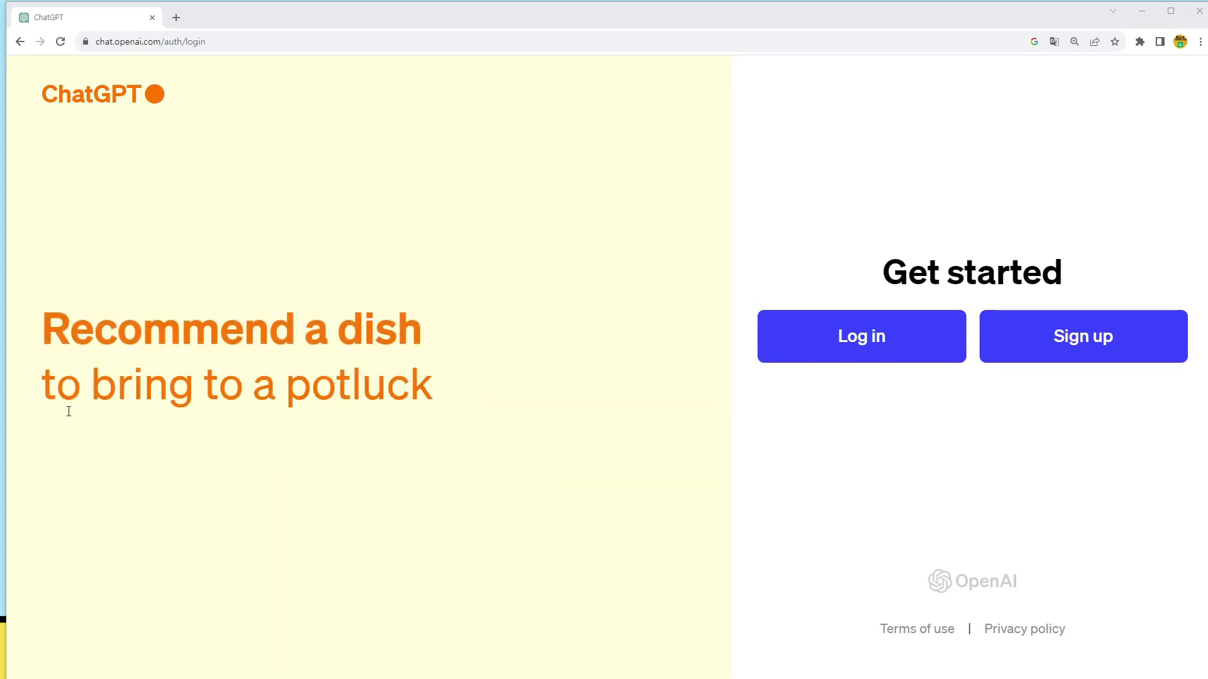
Switch to the student guideline PDF on generative AI use and read through its four promise sections, from age limits to everyone's wellbeing.
{"action": "key", "text": "alt+Tab"}
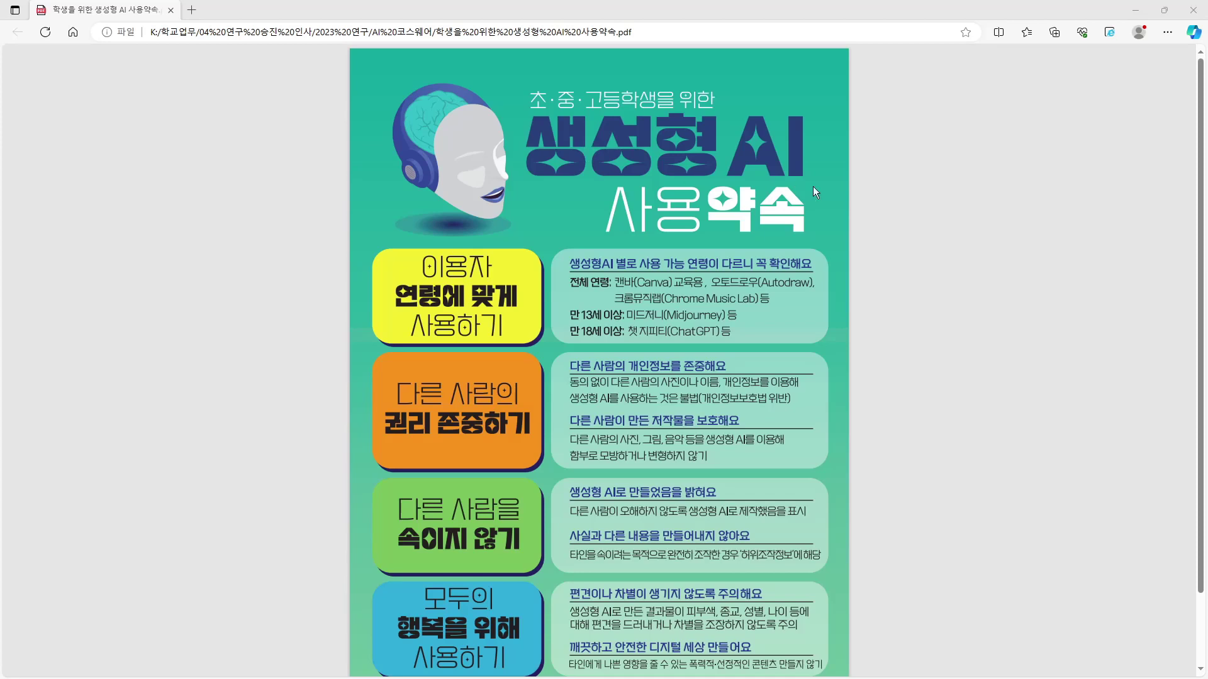
{"action": "left_click", "coordinate": [850, 187]}
{"action": "scroll", "coordinate": [851, 188], "scroll_direction": "up", "scroll_amount": 2}
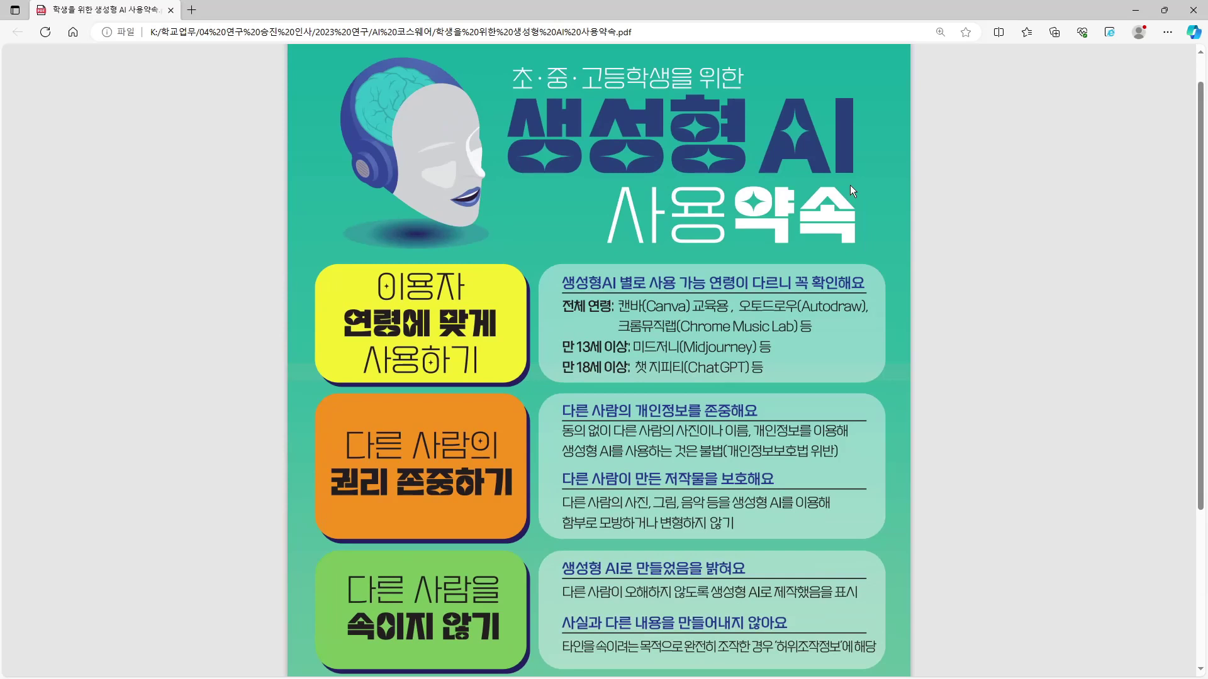
{"action": "scroll", "coordinate": [851, 185], "scroll_direction": "up", "scroll_amount": 1}
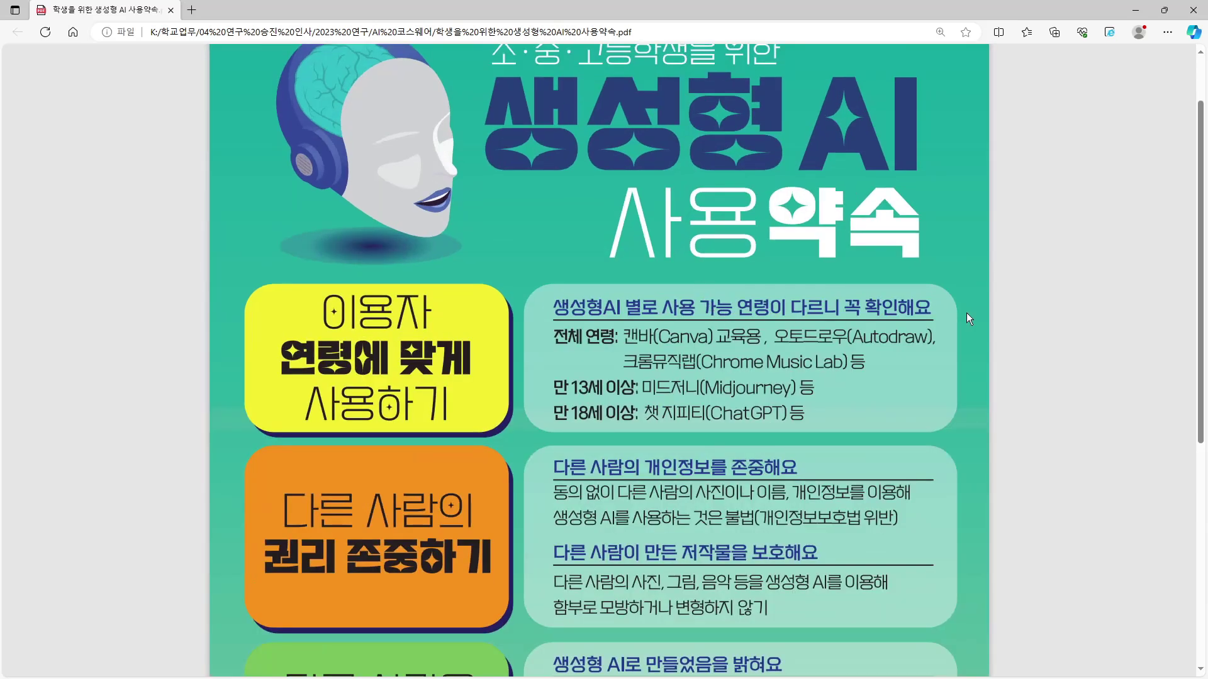
{"action": "scroll", "coordinate": [966, 312], "scroll_direction": "up", "scroll_amount": 1}
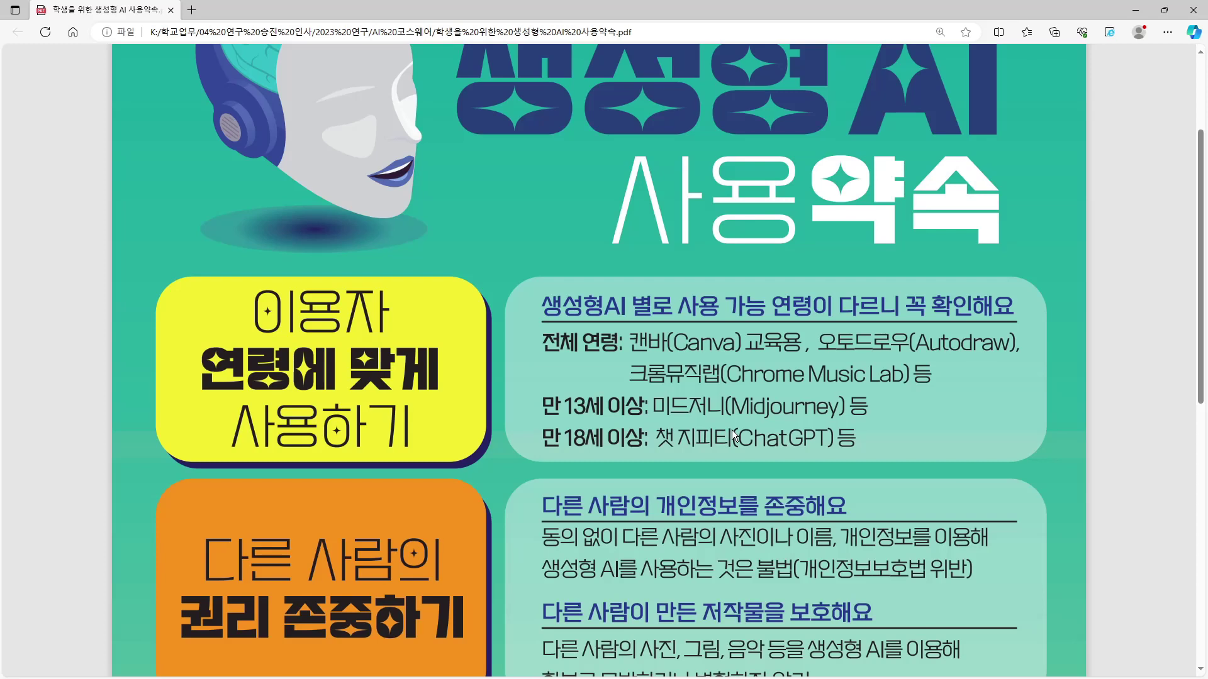
{"action": "scroll", "coordinate": [734, 432], "scroll_direction": "down", "scroll_amount": 5}
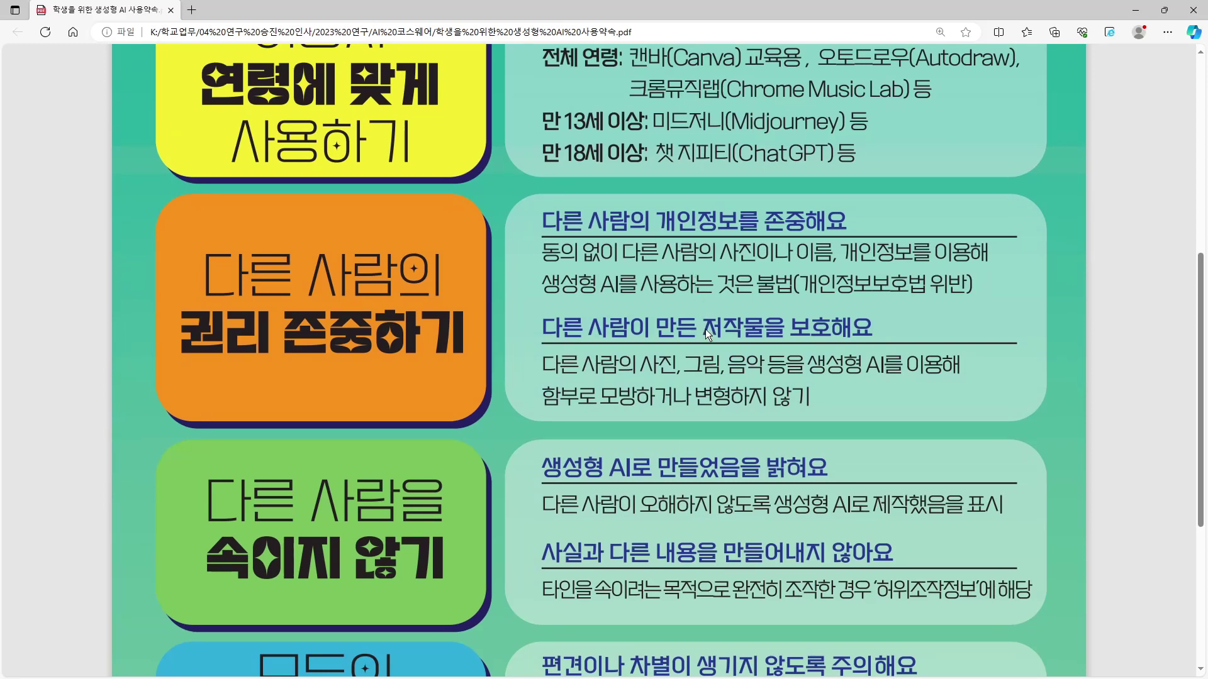
{"action": "scroll", "coordinate": [704, 329], "scroll_direction": "down", "scroll_amount": 3}
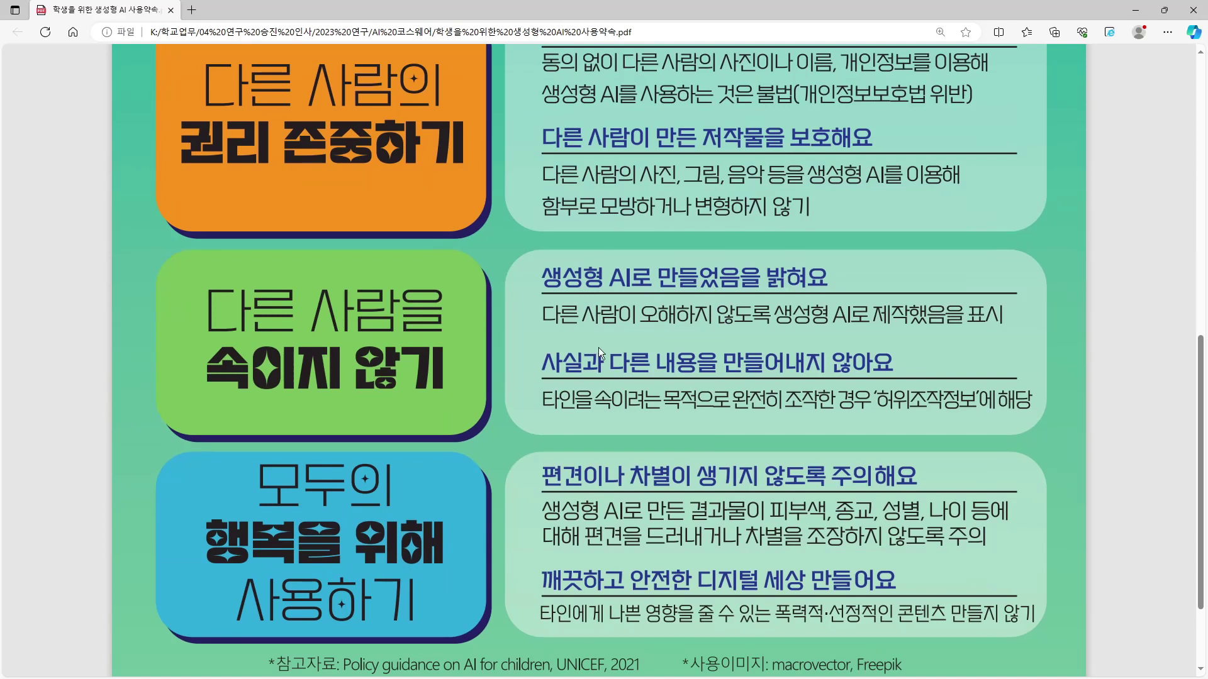
{"action": "scroll", "coordinate": [595, 322], "scroll_direction": "down", "scroll_amount": 2}
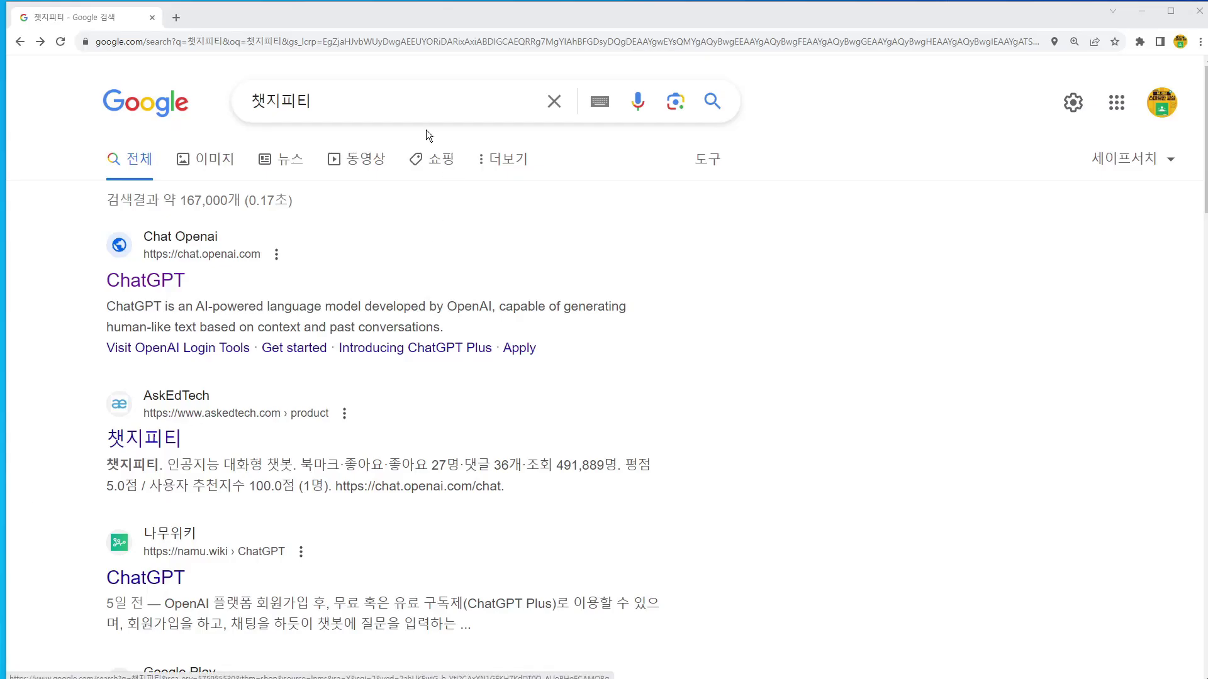
Open the ChatGPT site at chat.openai.com from the Google search results for 챗지피티.
{"action": "left_click", "coordinate": [405, 101]}
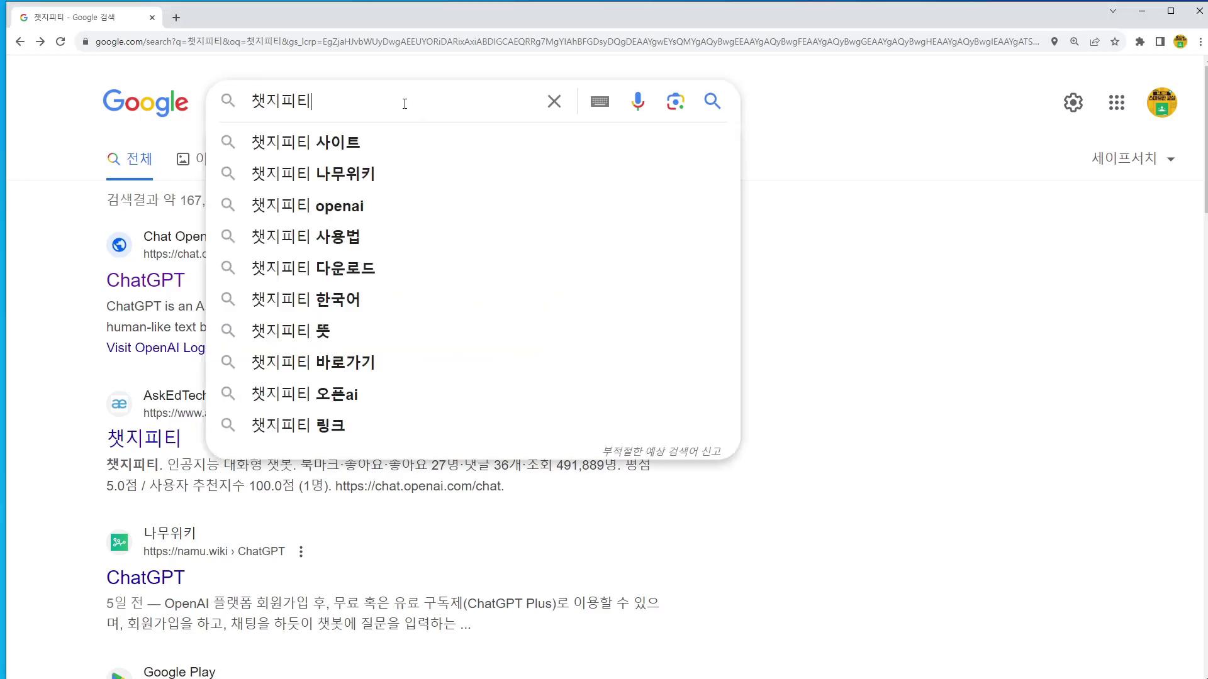
{"action": "left_click_drag", "start_coordinate": [412, 101], "coordinate": [228, 104]}
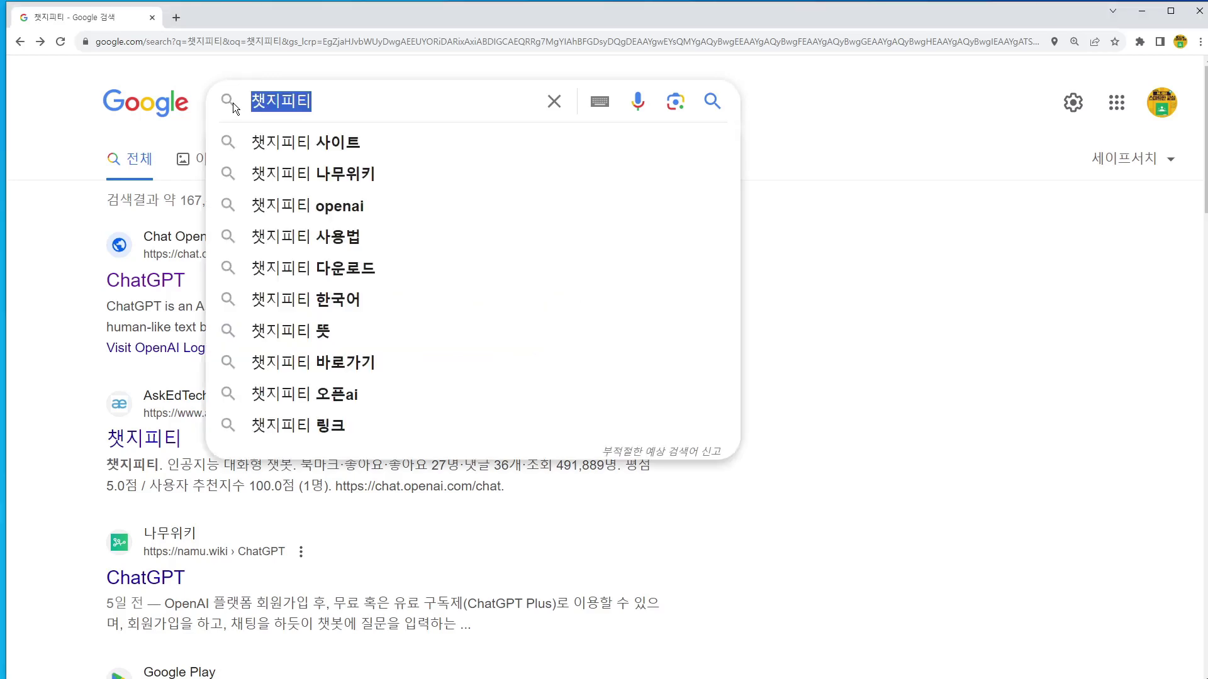
{"action": "left_click", "coordinate": [931, 147]}
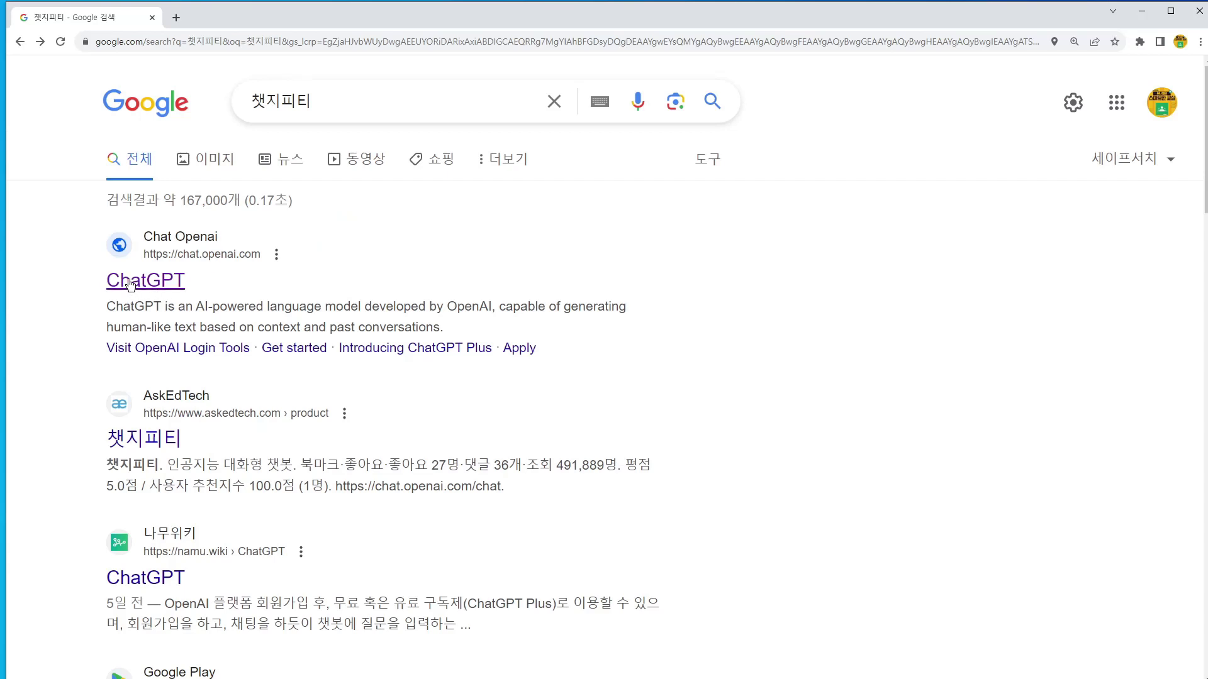
{"action": "left_click", "coordinate": [182, 286]}
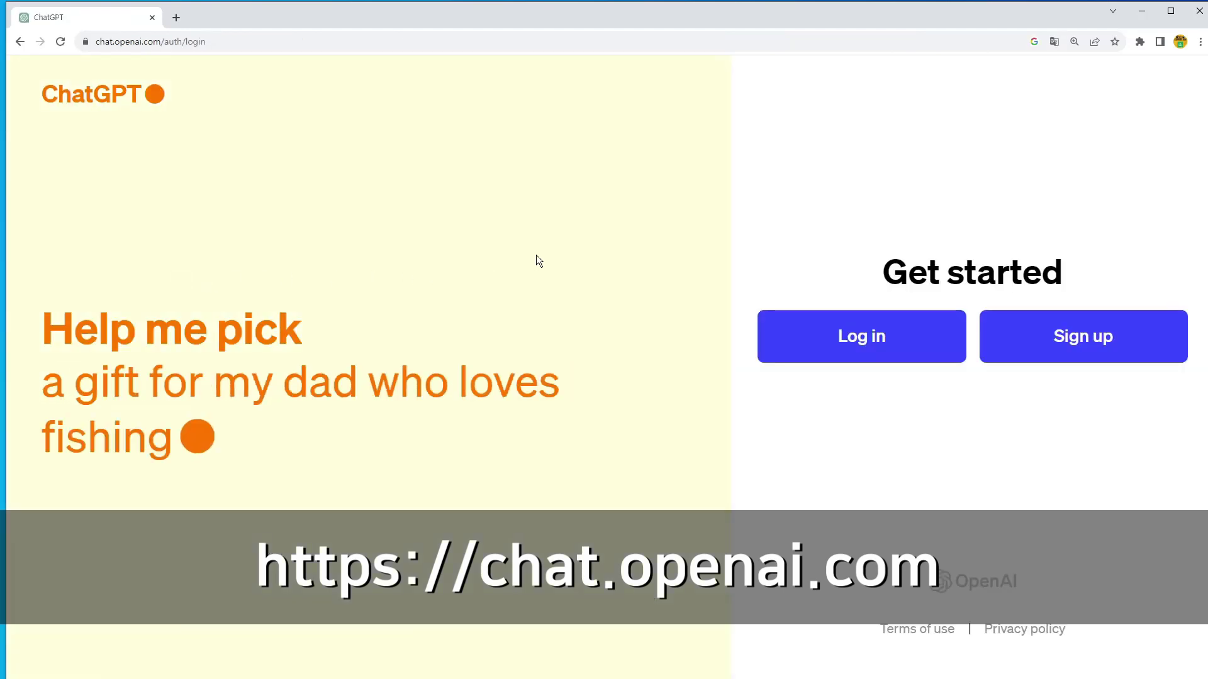
Open the ChatGPT account sign-up form and view its email address field.
{"action": "left_click", "coordinate": [1082, 341]}
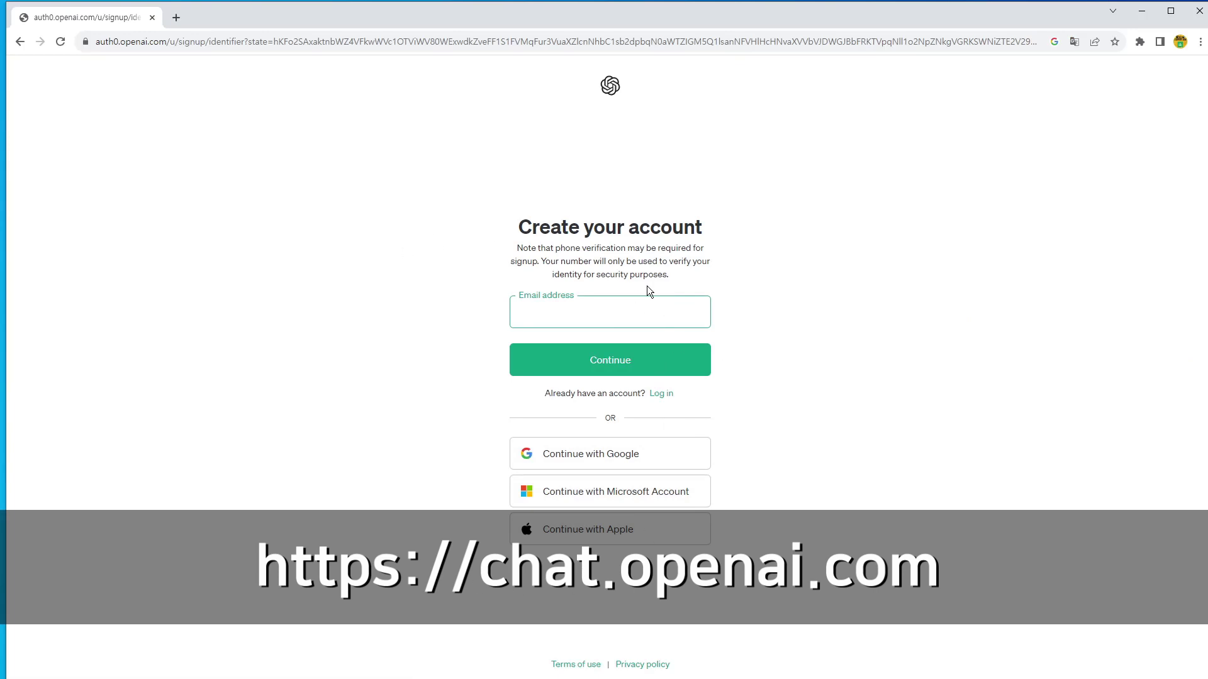
{"action": "left_click", "coordinate": [556, 319]}
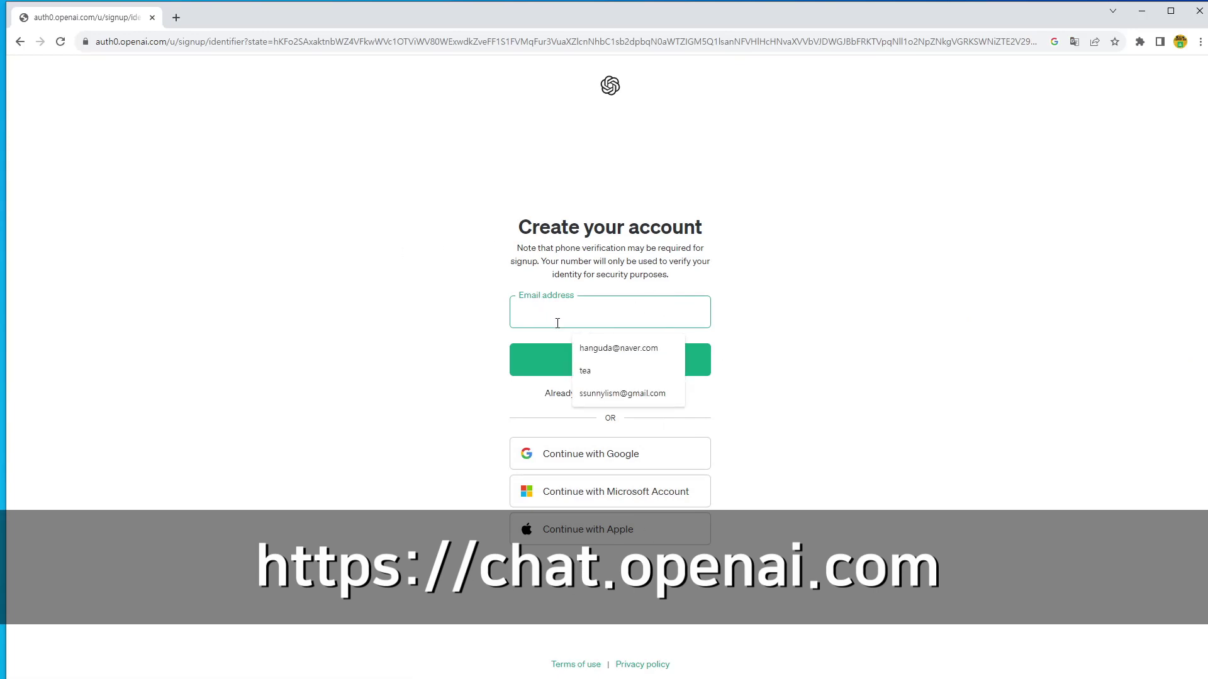
{"action": "left_click", "coordinate": [736, 321]}
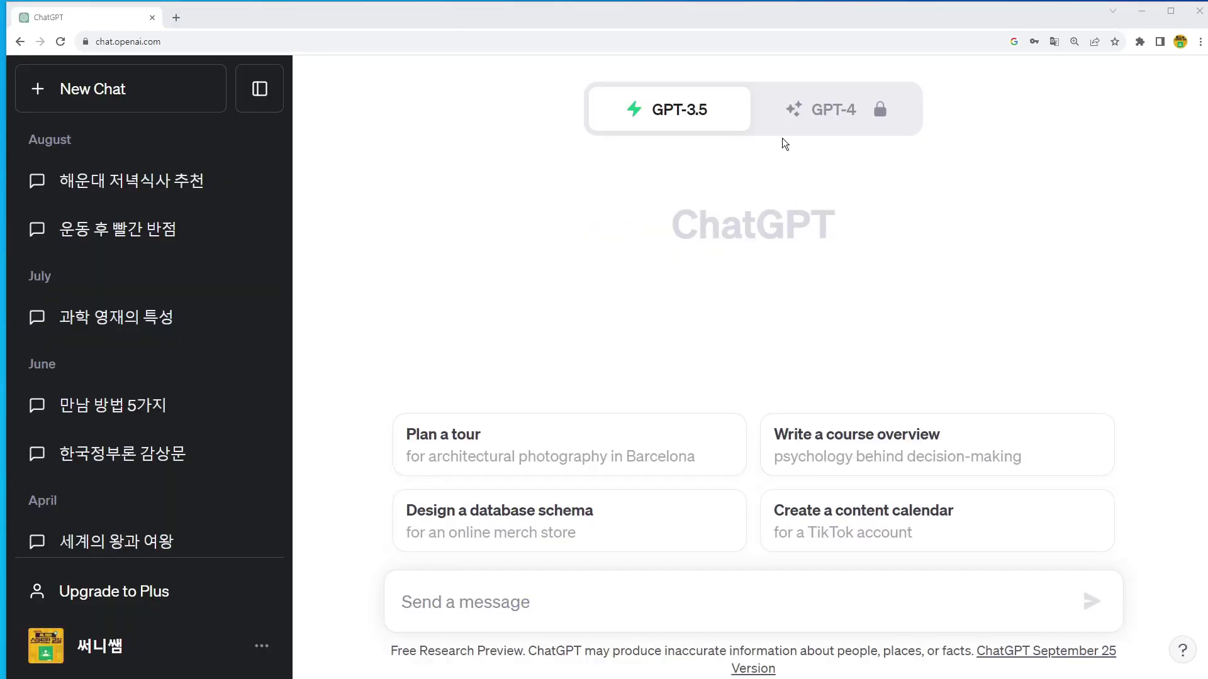
Compare the GPT-3.5 and GPT-4 models with the Free and Plus plans, and browse the past chats in the history.
{"action": "mouse_move", "coordinate": [619, 96]}
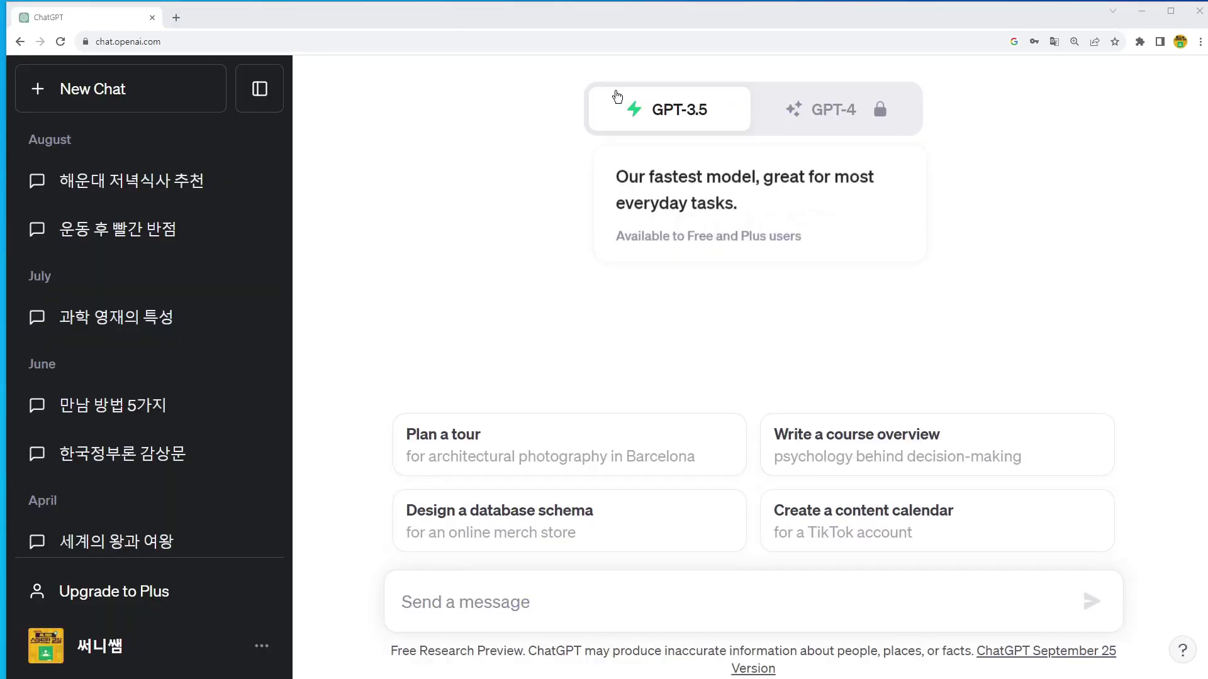
{"action": "mouse_move", "coordinate": [792, 126]}
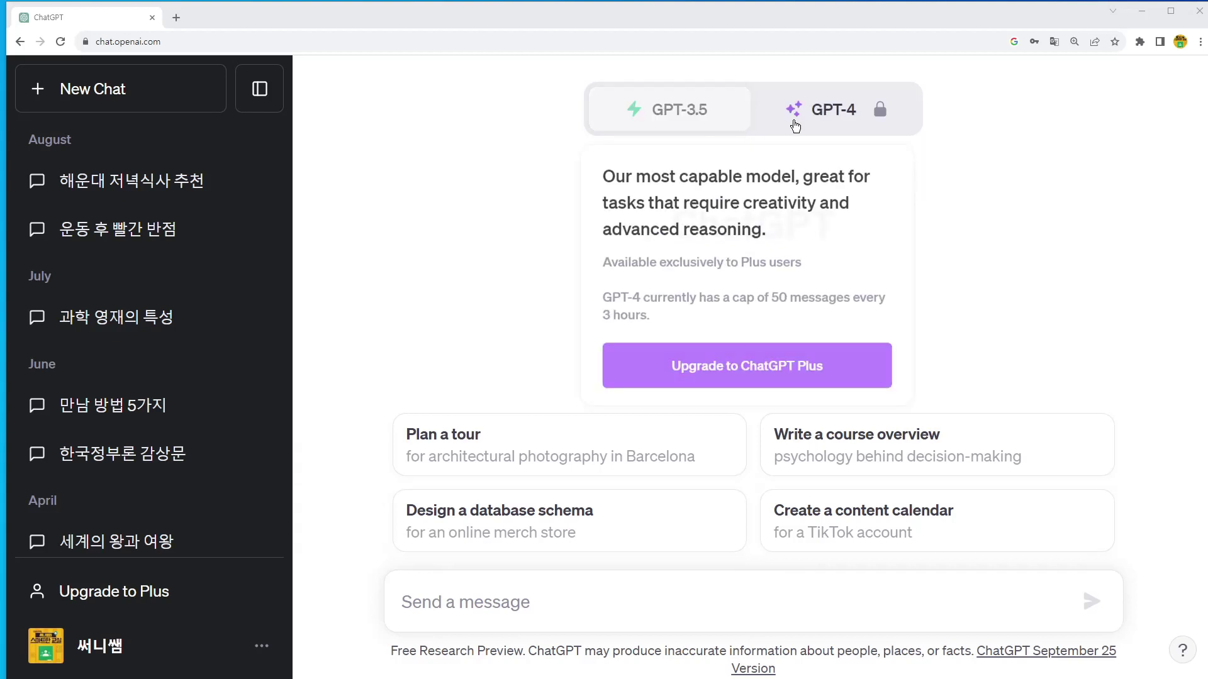
{"action": "left_click", "coordinate": [820, 121]}
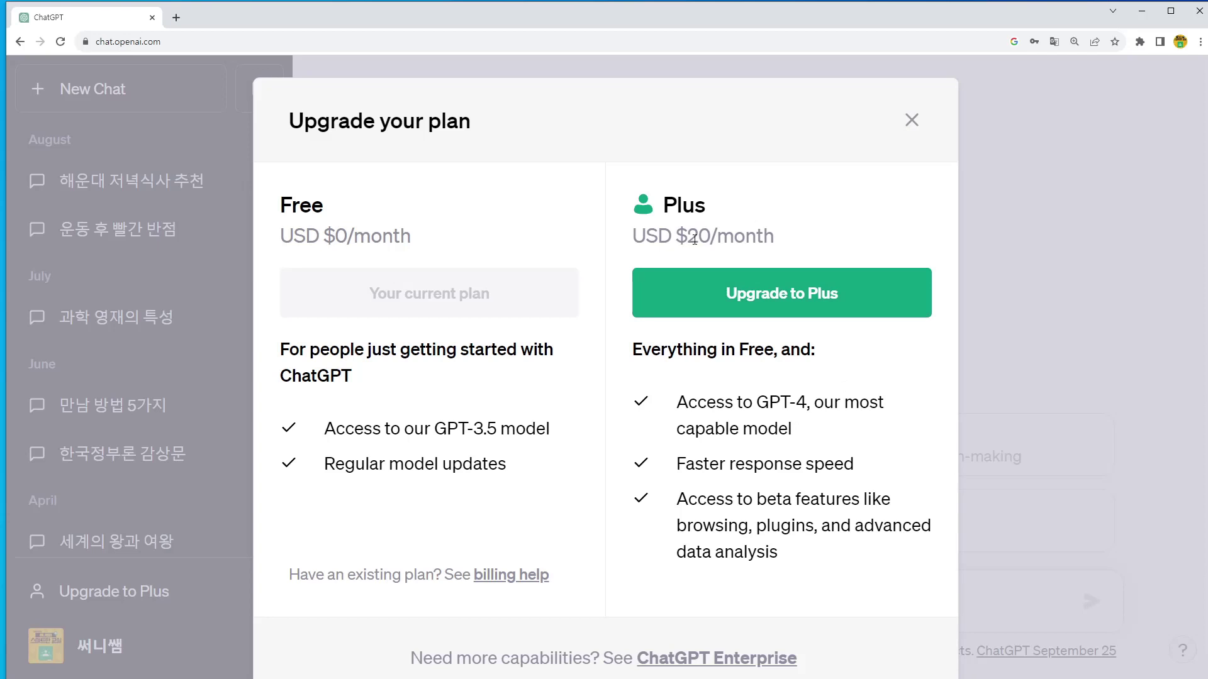
{"action": "left_click", "coordinate": [912, 120]}
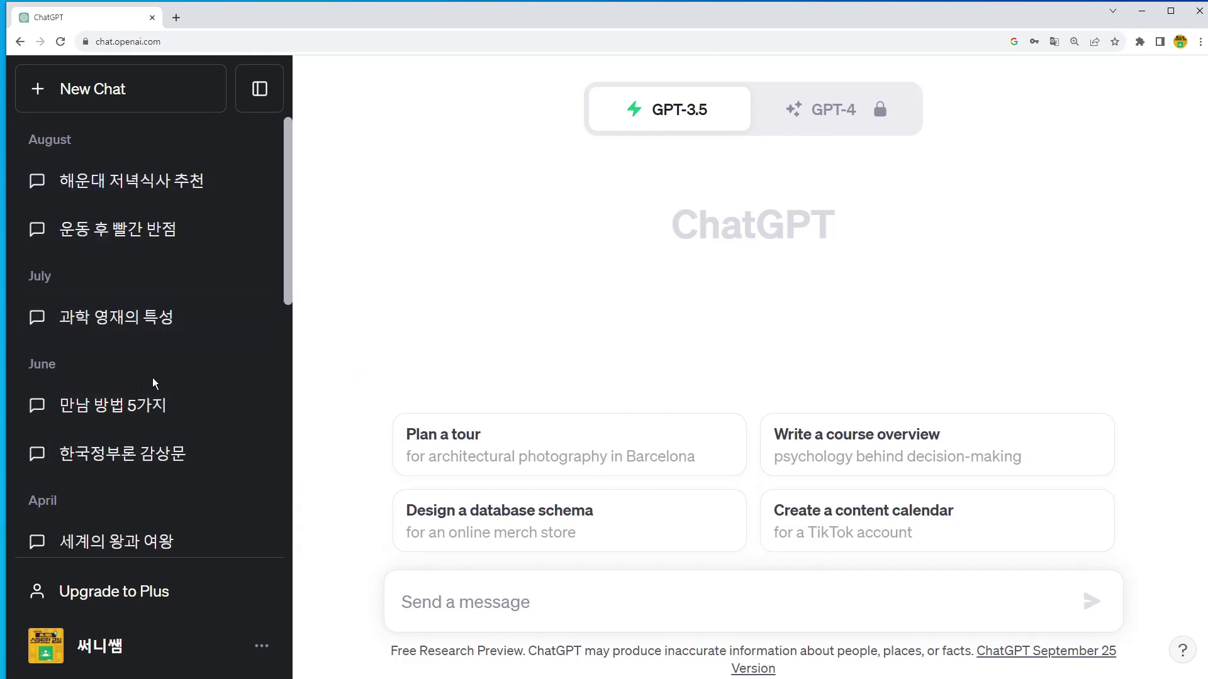
{"action": "scroll", "coordinate": [191, 293], "scroll_direction": "down", "scroll_amount": 2}
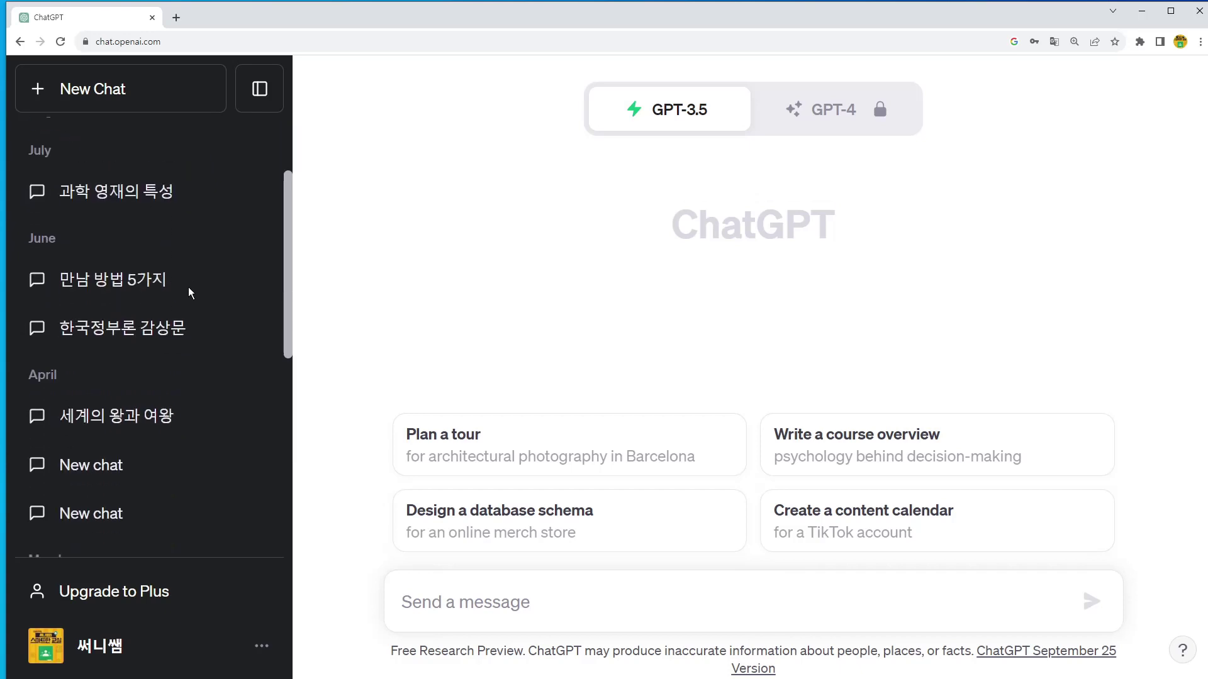
{"action": "scroll", "coordinate": [190, 293], "scroll_direction": "down", "scroll_amount": 3}
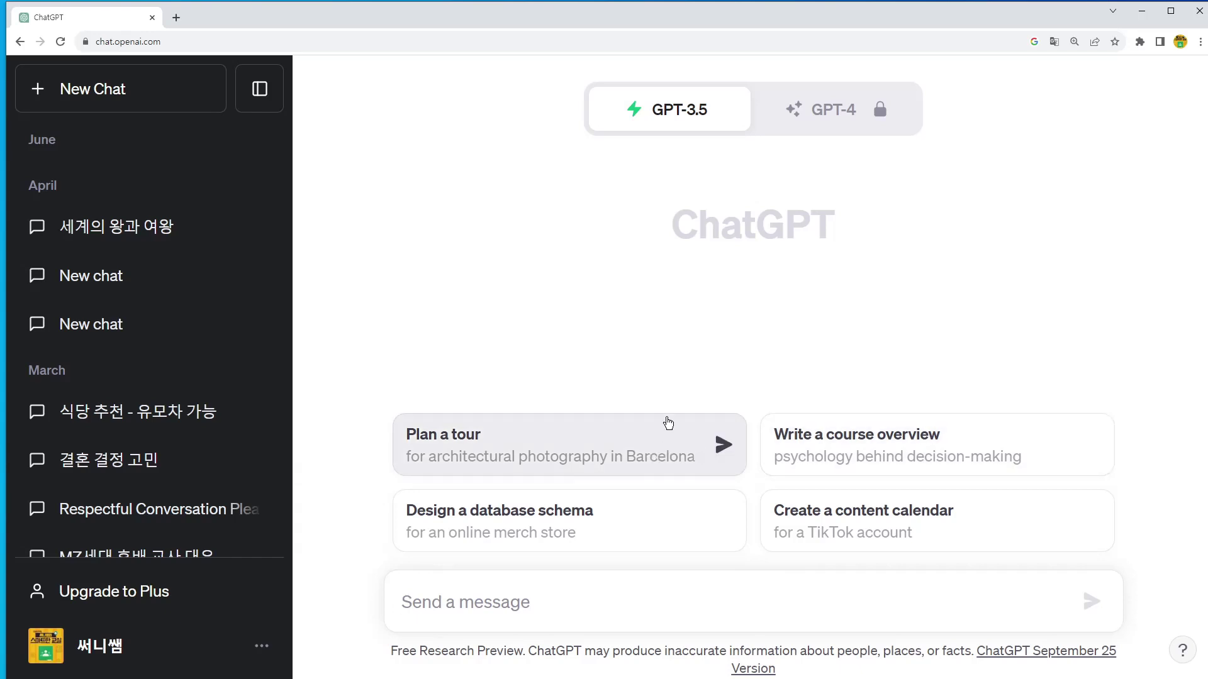
Ask ChatGPT "우리나라의 수도는 어디야?" and follow up with the request "서울에 대해 소개해줘".
{"action": "left_click", "coordinate": [685, 597]}
{"action": "type", "text": "d"}
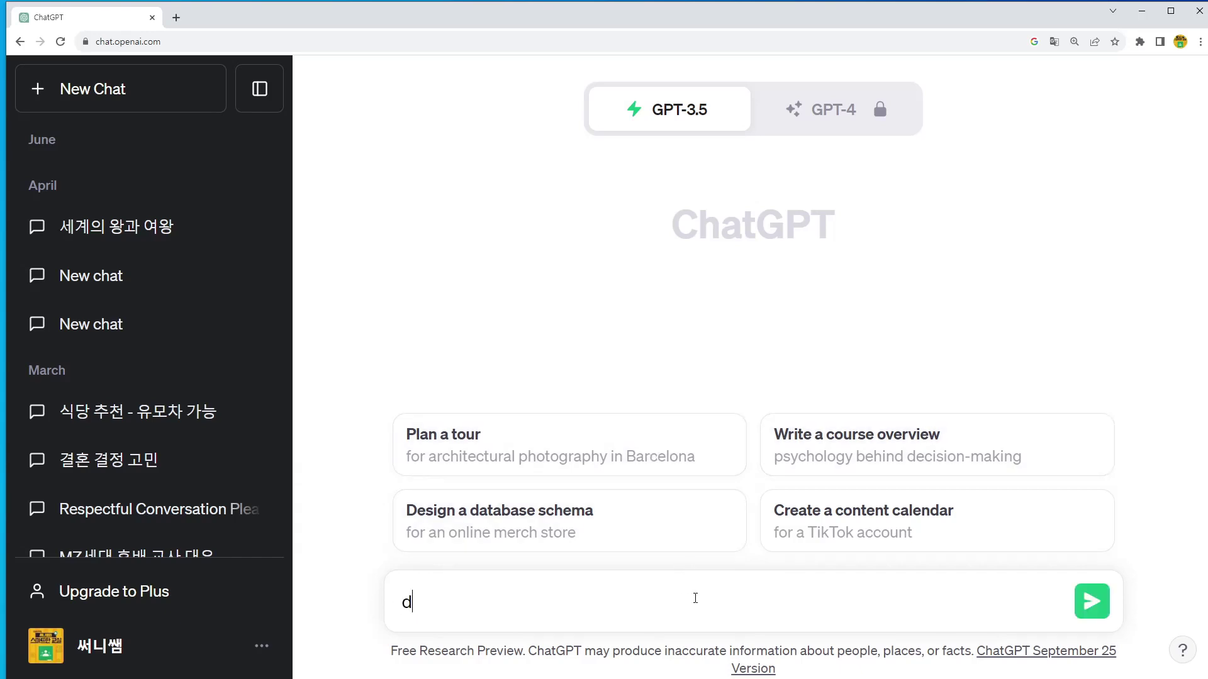
{"action": "key", "text": "BackSpace"}
{"action": "type", "text": "우리나랑의 수도는 어"}
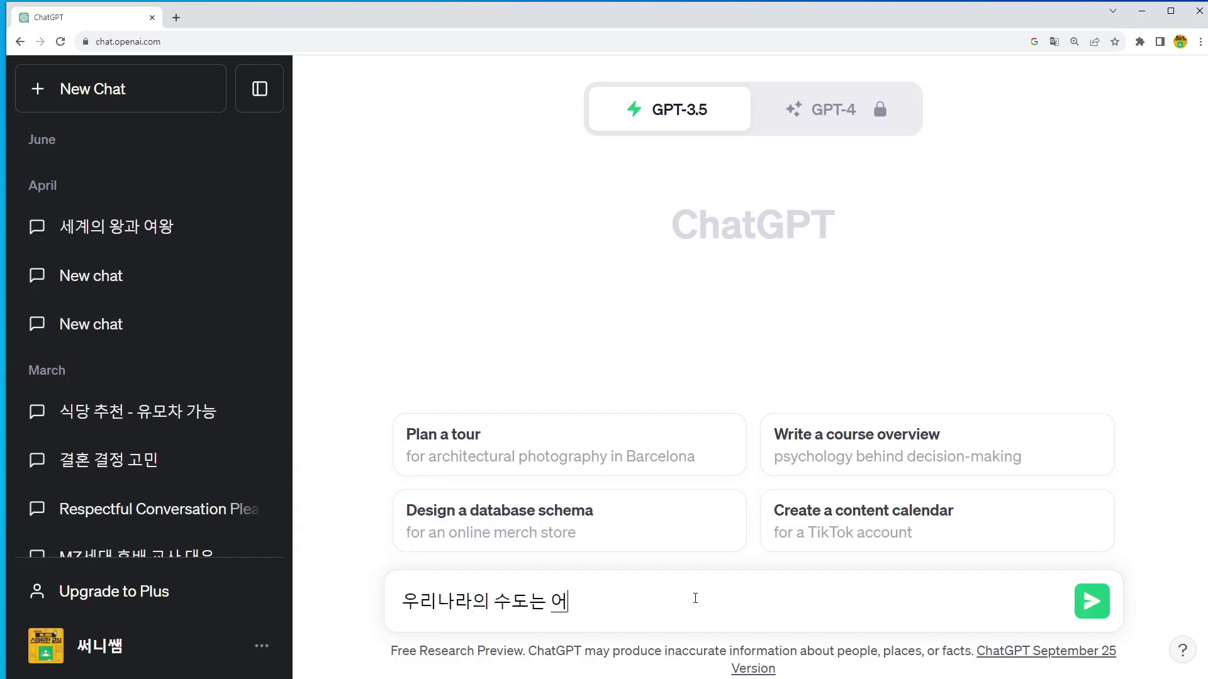
{"action": "type", "text": "디야?"}
{"action": "key", "text": "Return"}
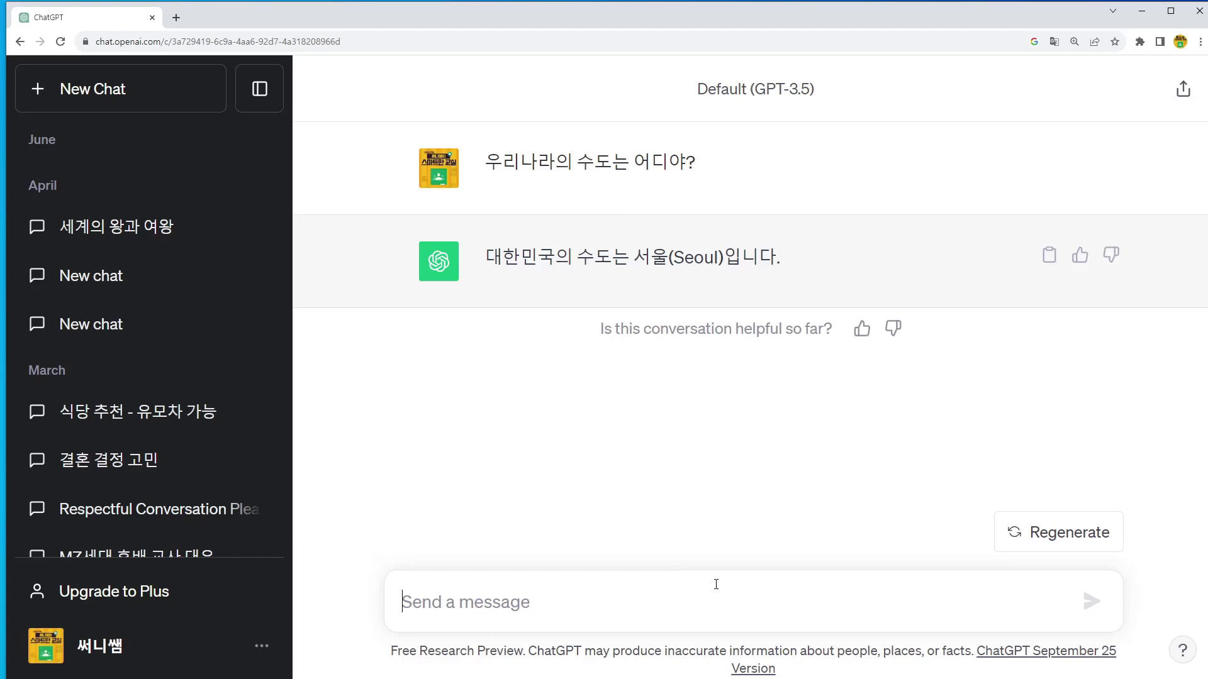
{"action": "type", "text": "서울에 대해 소개해줘"}
{"action": "key", "text": "Return"}
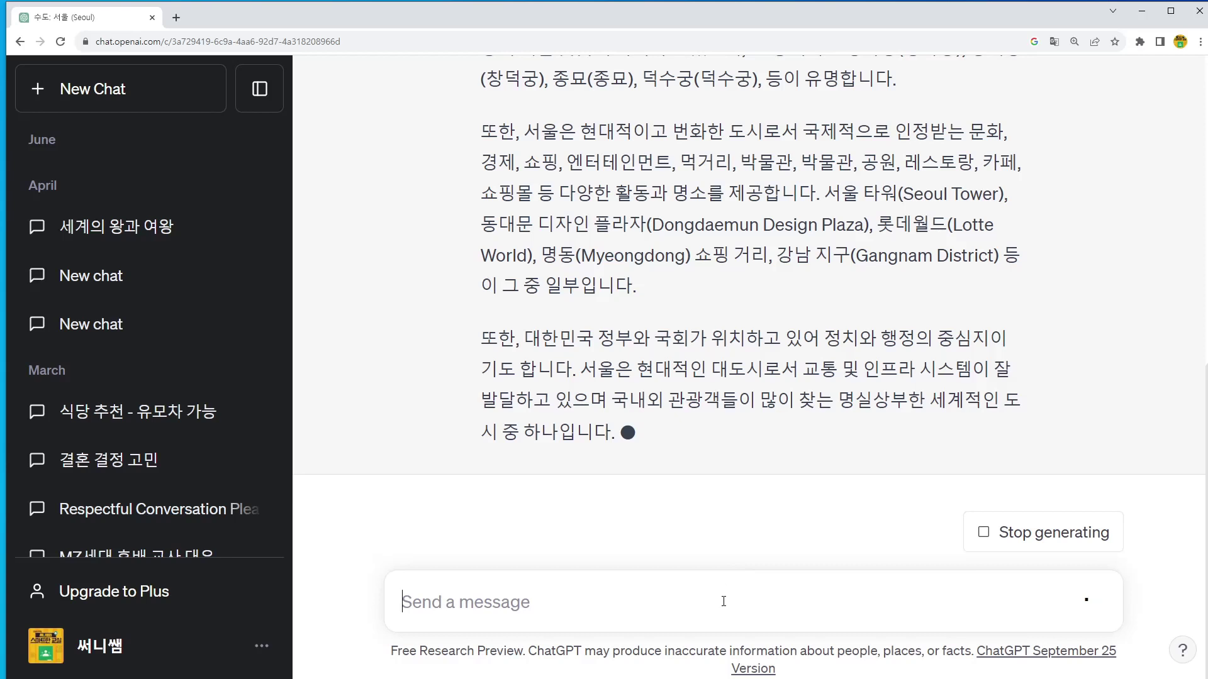
Ask ChatGPT for a cooking suggestion with the message "부엌에 밥과 김치와 햄이 있어 어떤 요리를 만들면 좋을지 알려줘".
{"action": "type", "text": "ㄴ"}
{"action": "key", "text": "BackSpace"}
{"action": "type", "text": "내"}
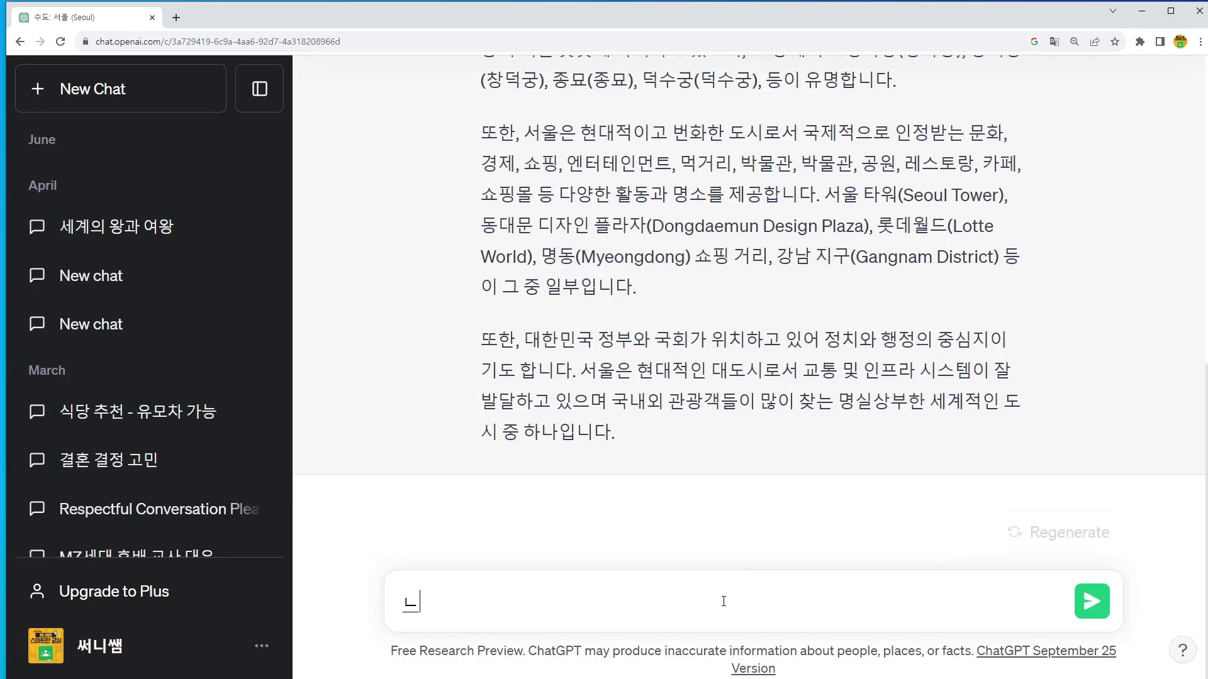
{"action": "key", "text": "BackSpace"}
{"action": "key", "text": "BackSpace"}
{"action": "type", "text": "부워"}
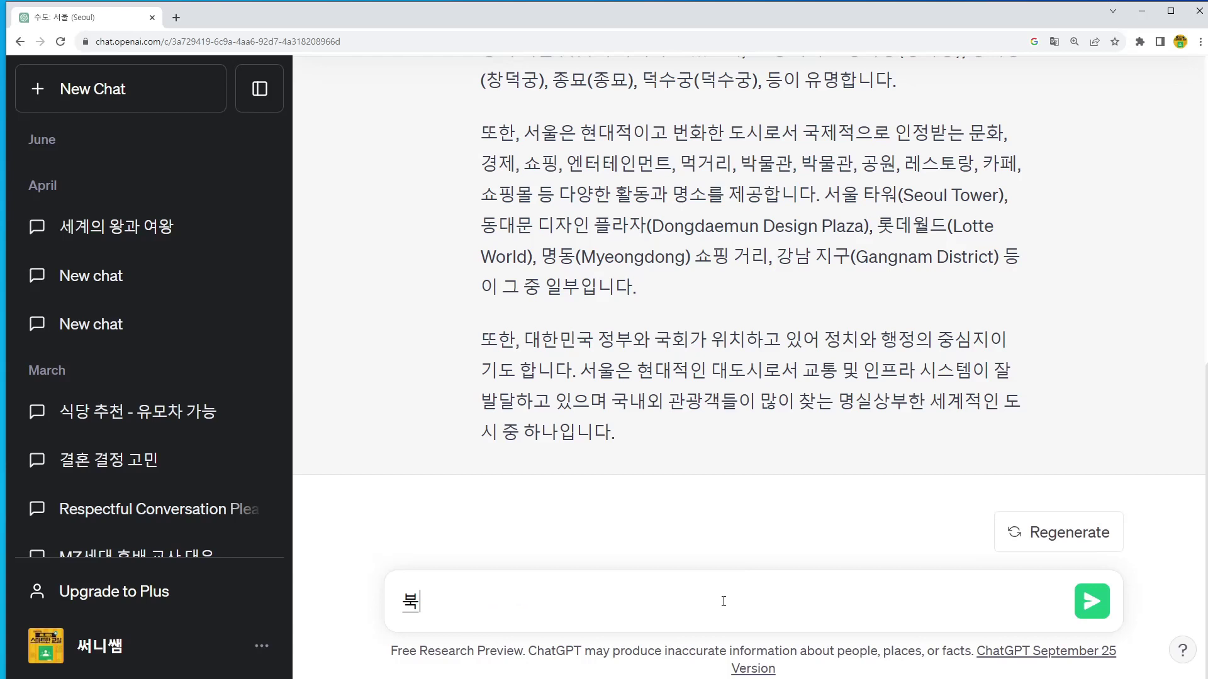
{"action": "type", "text": "에"}
{"action": "key", "text": "BackSpace"}
{"action": "key", "text": "BackSpace"}
{"action": "key", "text": "BackSpace"}
{"action": "type", "text": "엌에 파스타여"}
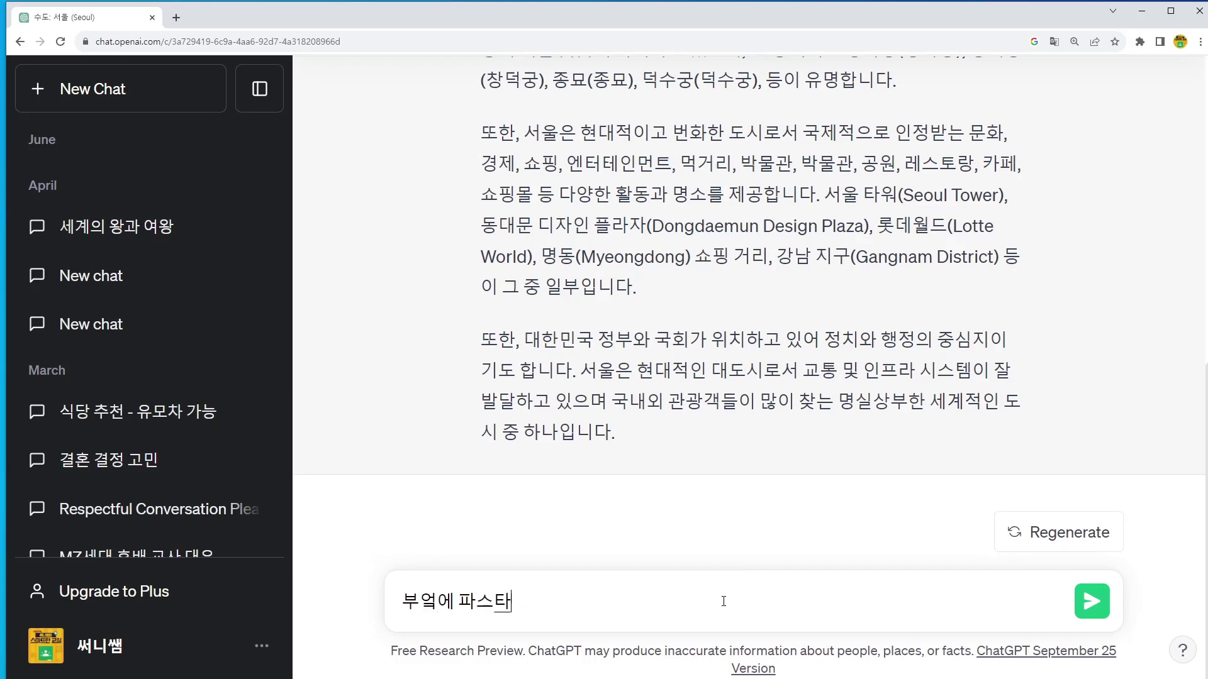
{"action": "key", "text": "BackSpace"}
{"action": "key", "text": "BackSpace"}
{"action": "key", "text": "BackSpace"}
{"action": "key", "text": "BackSpace"}
{"action": "key", "text": "BackSpace"}
{"action": "type", "text": "밥과 김치"}
{"action": "type", "text": "와 햄이 있어 "}
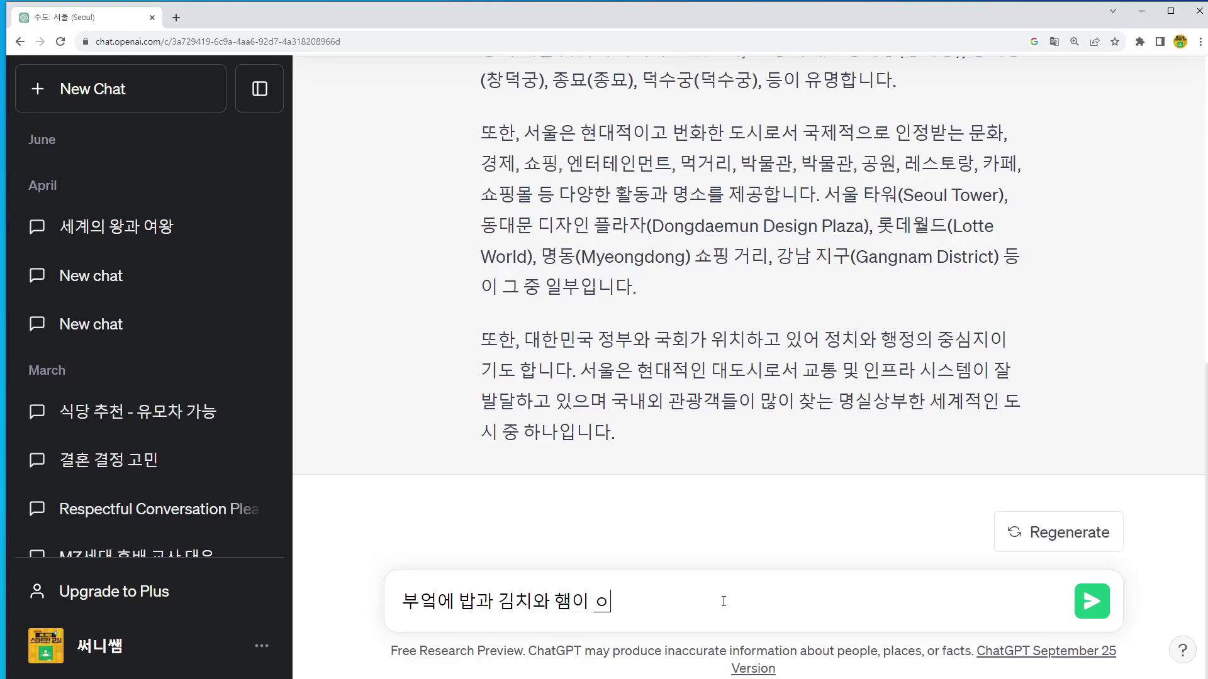
{"action": "type", "text": "어떤 요리를 마"}
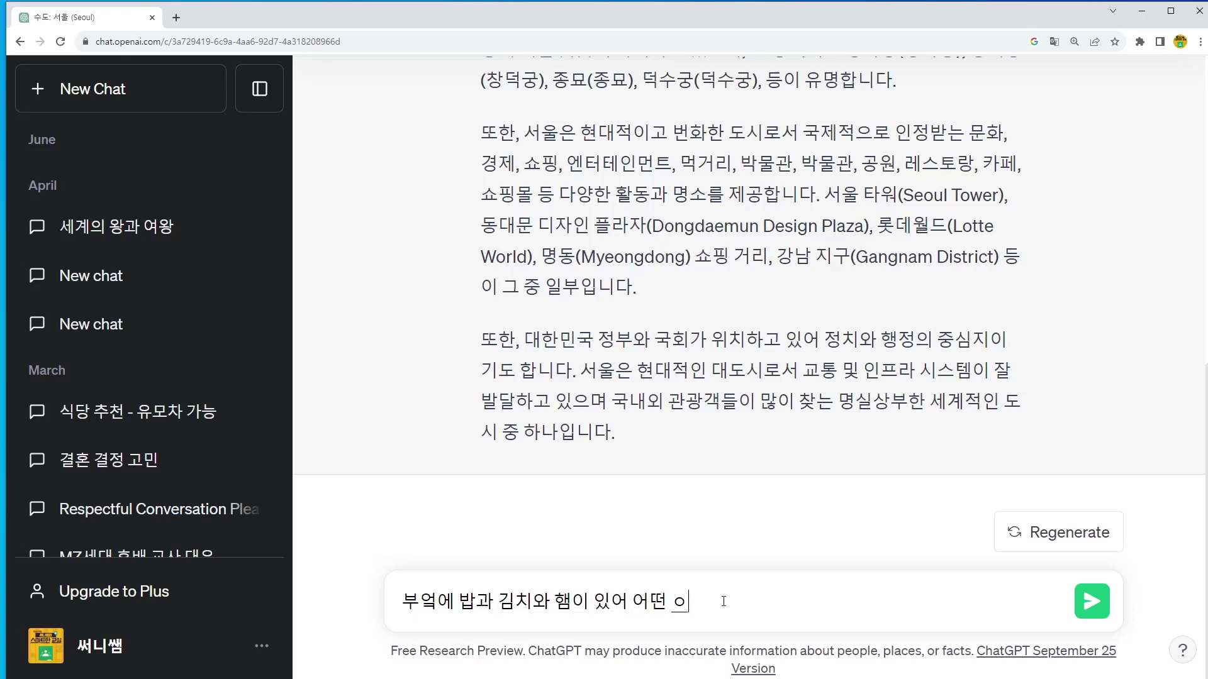
{"action": "type", "text": "ㄴ들면 좋을지"}
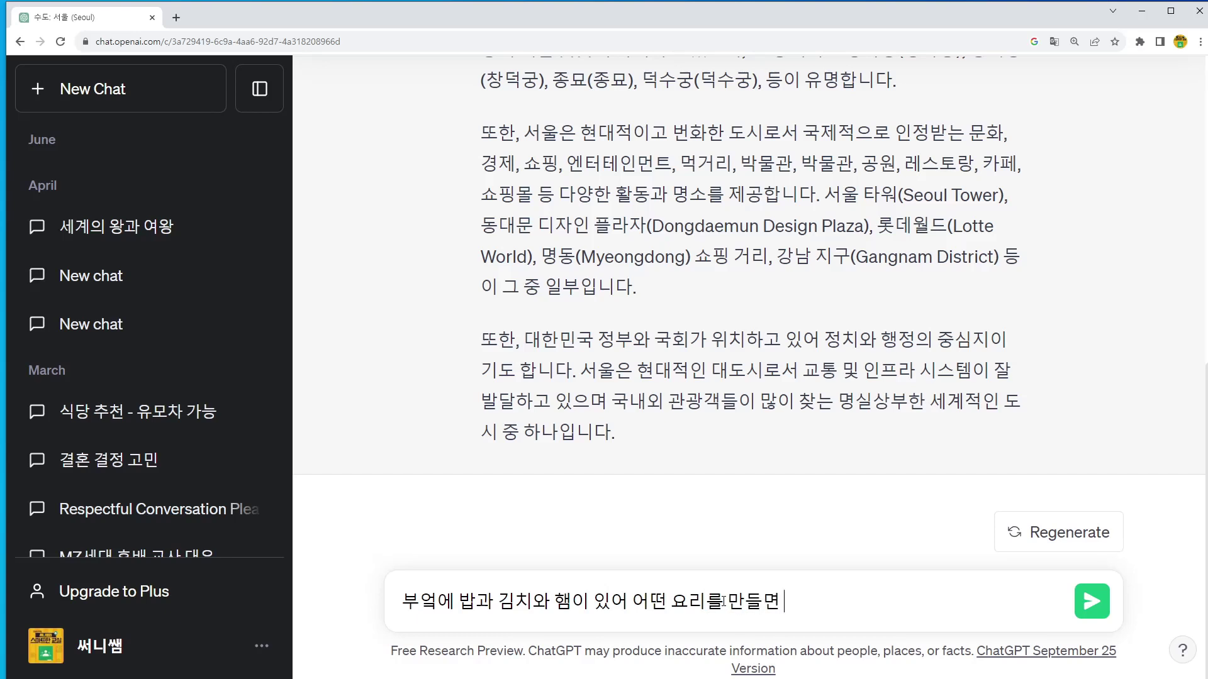
{"action": "type", "text": " 알려주ㅓ"}
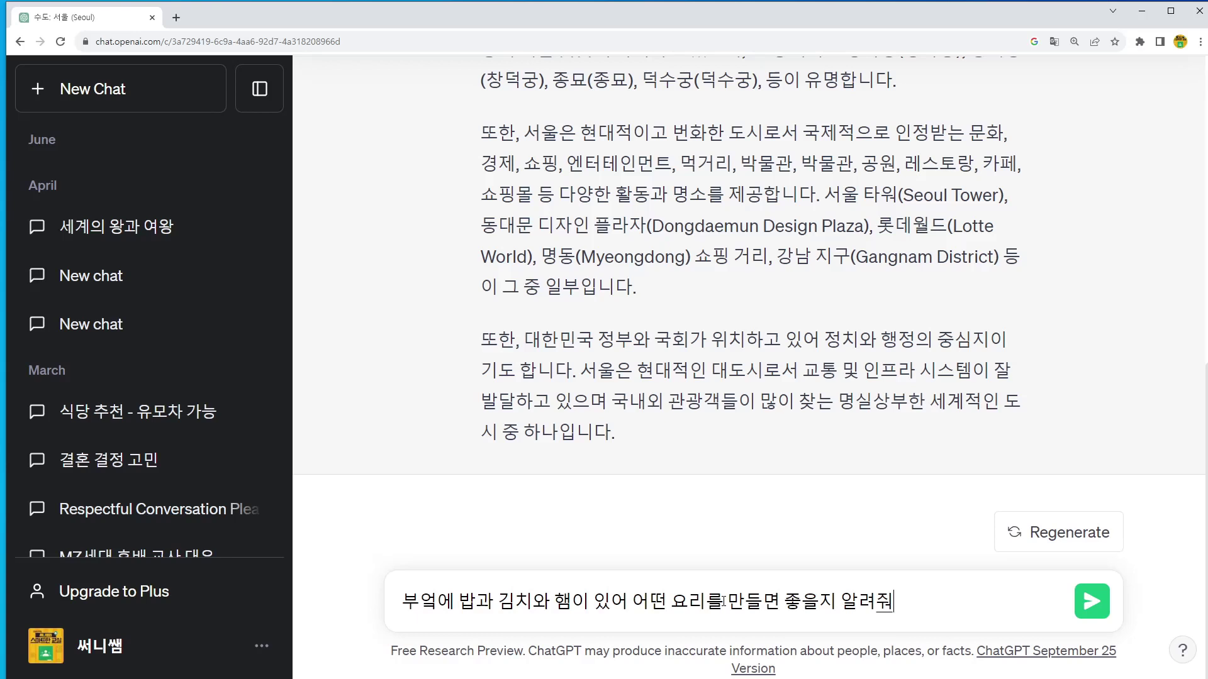
{"action": "key", "text": "Return"}
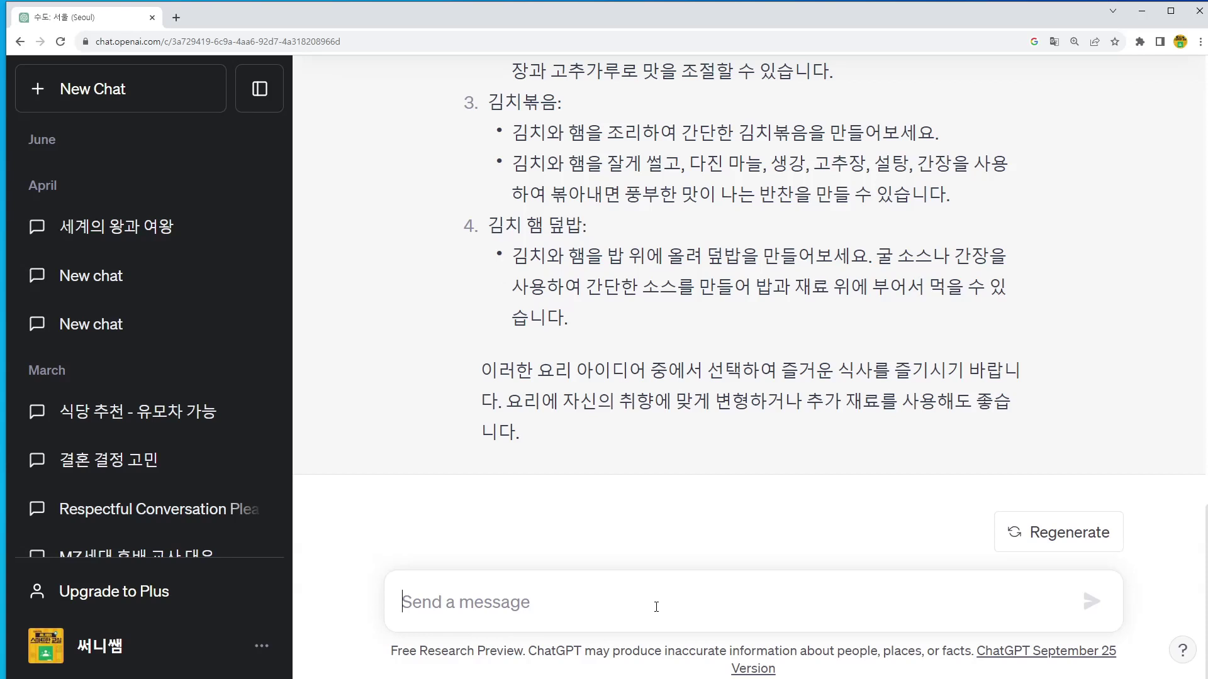
Ask ChatGPT for an encouraging note with the message "수업시간에 열심히 수업에 참여한 학생을 위해 격려의 쪽지를 써줘" and view the reply.
{"action": "type", "text": "수업시간에 열"}
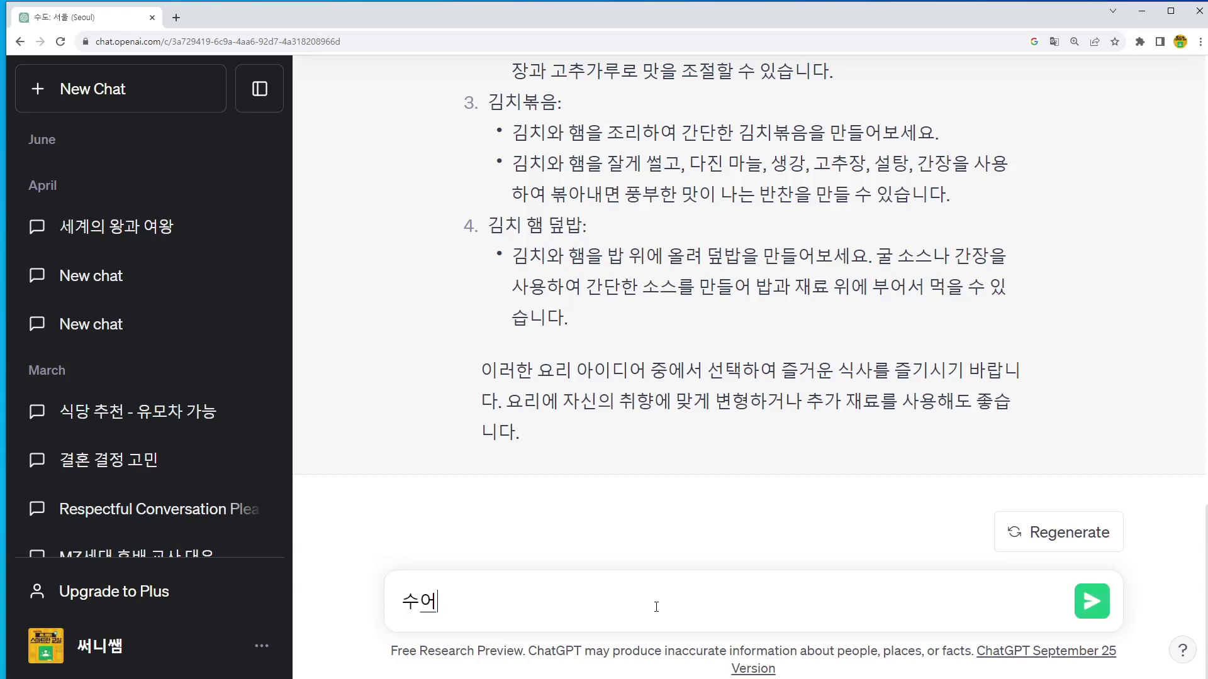
{"action": "type", "text": "심히"}
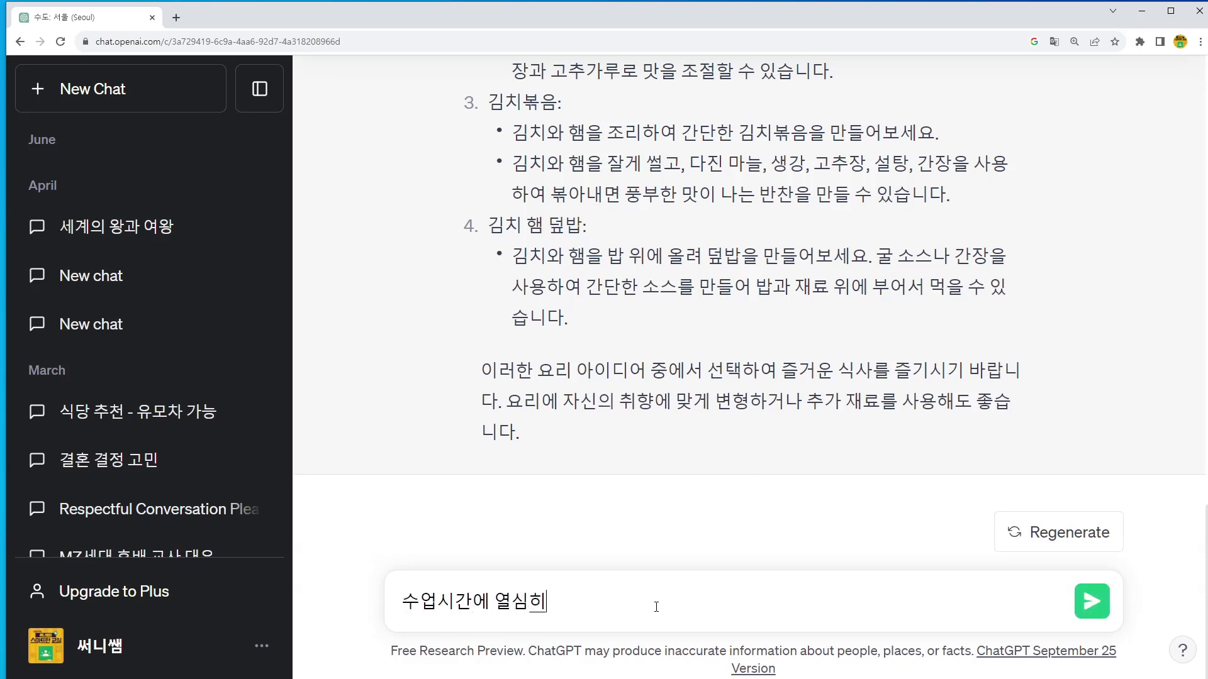
{"action": "type", "text": " 수업ㅇ에 참여한 학생ㅇ을 위"}
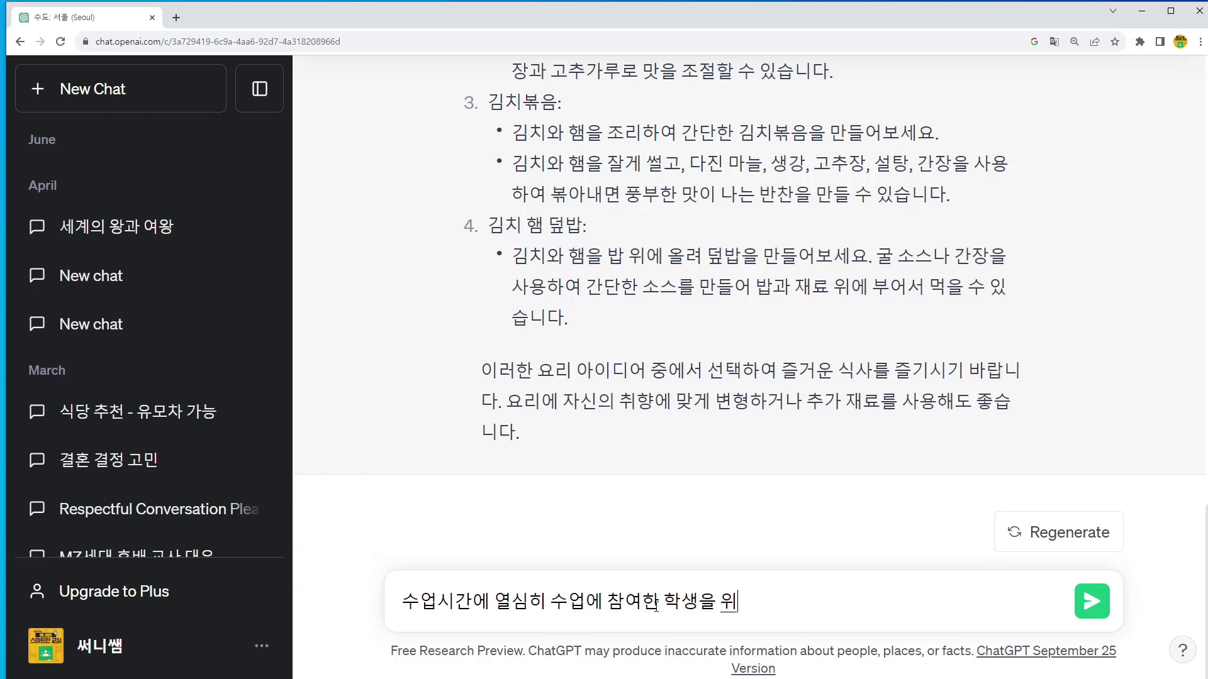
{"action": "type", "text": "해 겨"}
{"action": "type", "text": "격려의 쪽질"}
{"action": "type", "text": "를 써줘"}
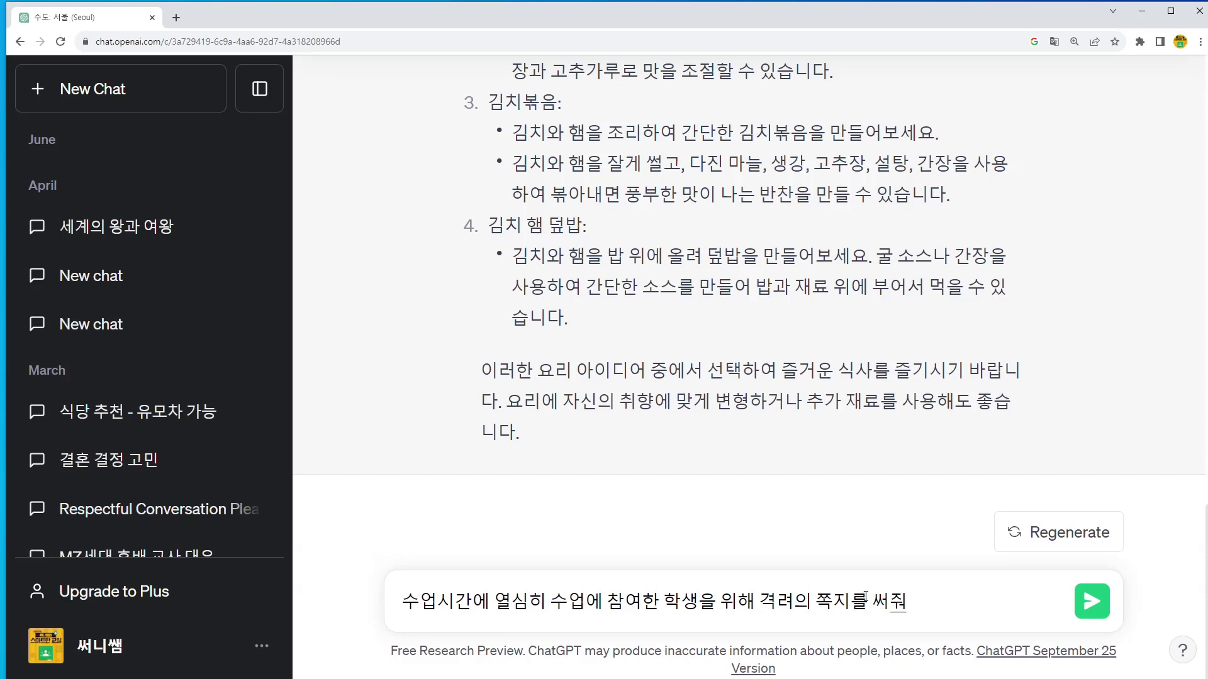
{"action": "left_click", "coordinate": [1095, 604]}
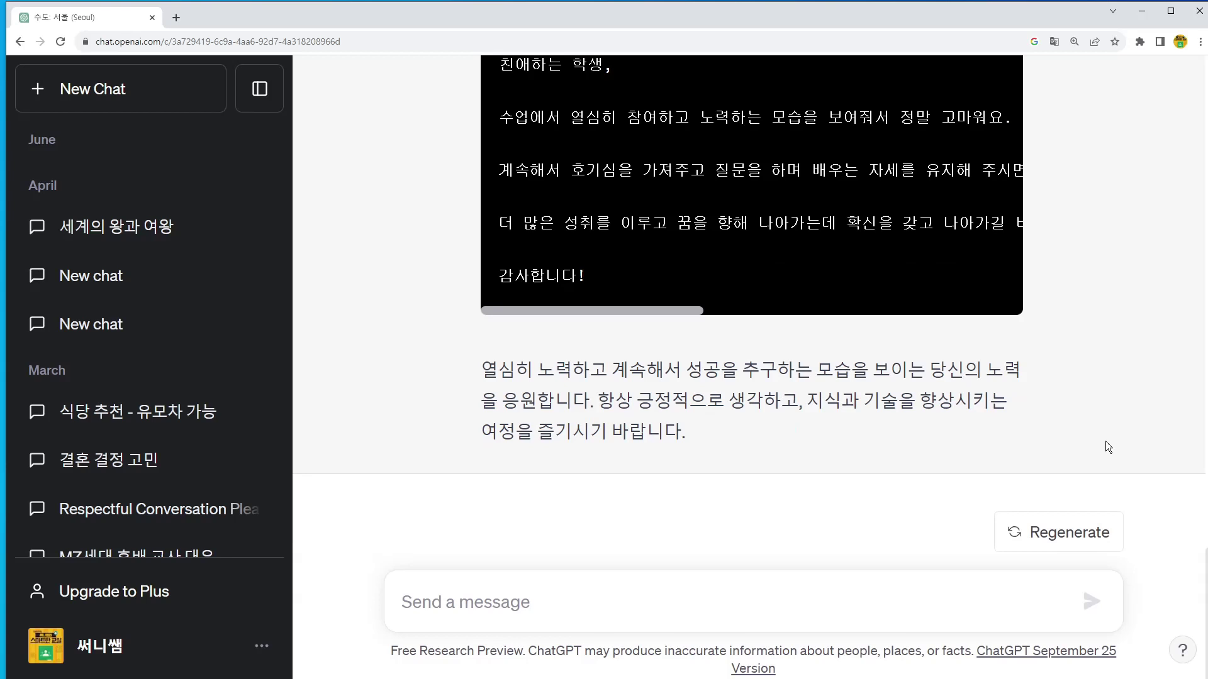
{"action": "scroll", "coordinate": [638, 372], "scroll_direction": "up", "scroll_amount": 3}
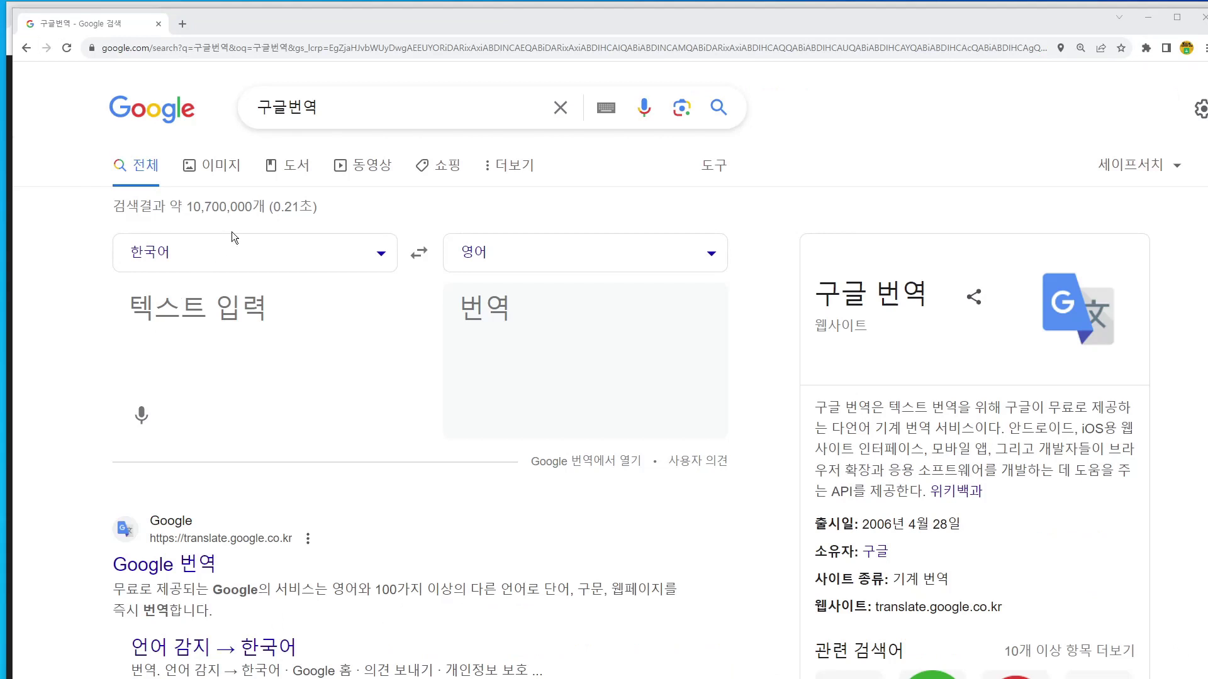
Translate "축구경기에서 진 학생을 위로하는 글을 써줘" from Korean to English in the Google search page's translator.
{"action": "left_click", "coordinate": [236, 317]}
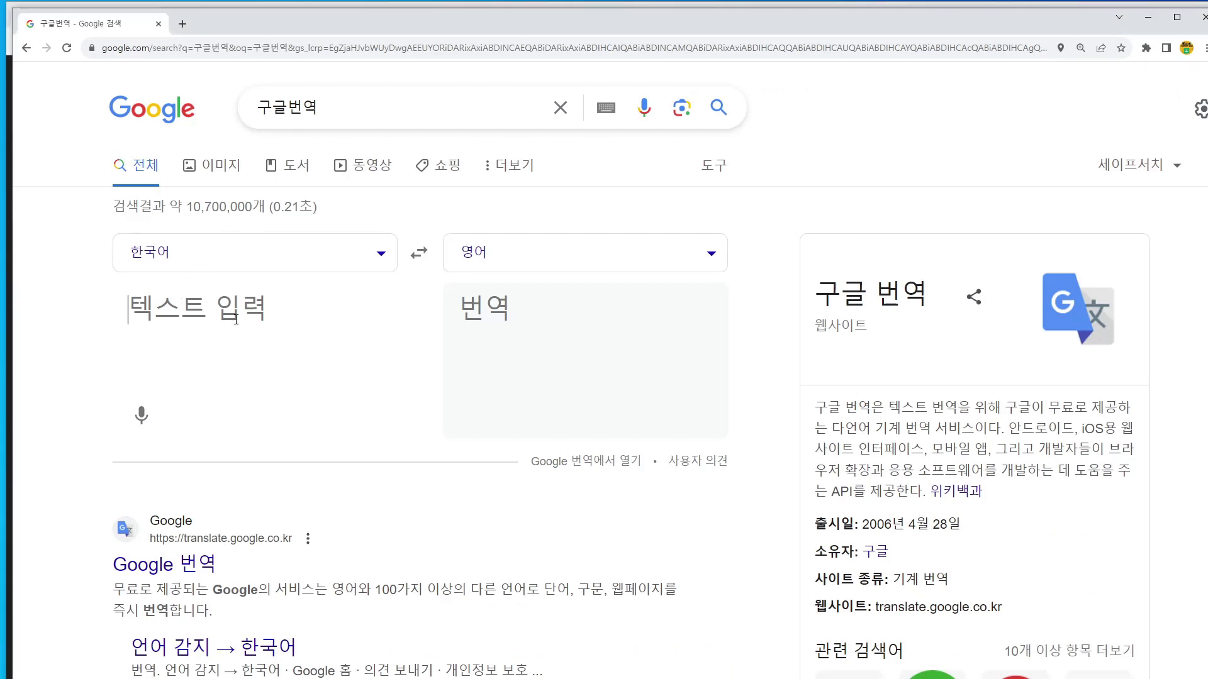
{"action": "type", "text": "축구"}
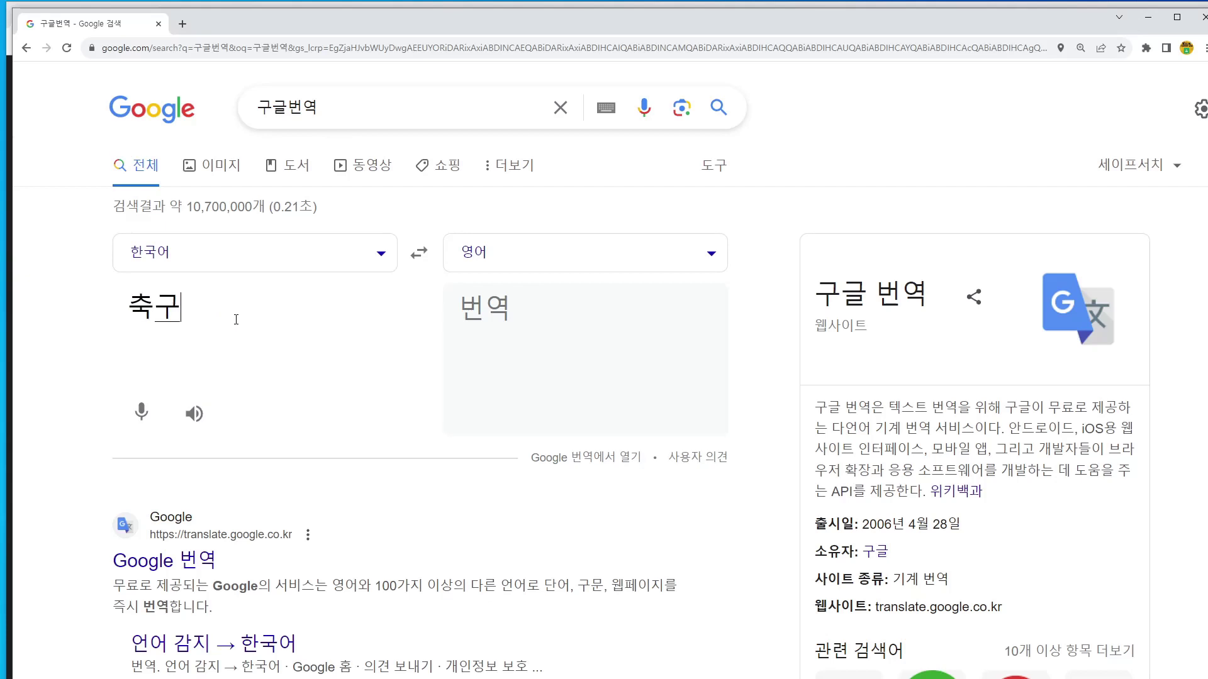
{"action": "type", "text": "경기에서 진 학생을"}
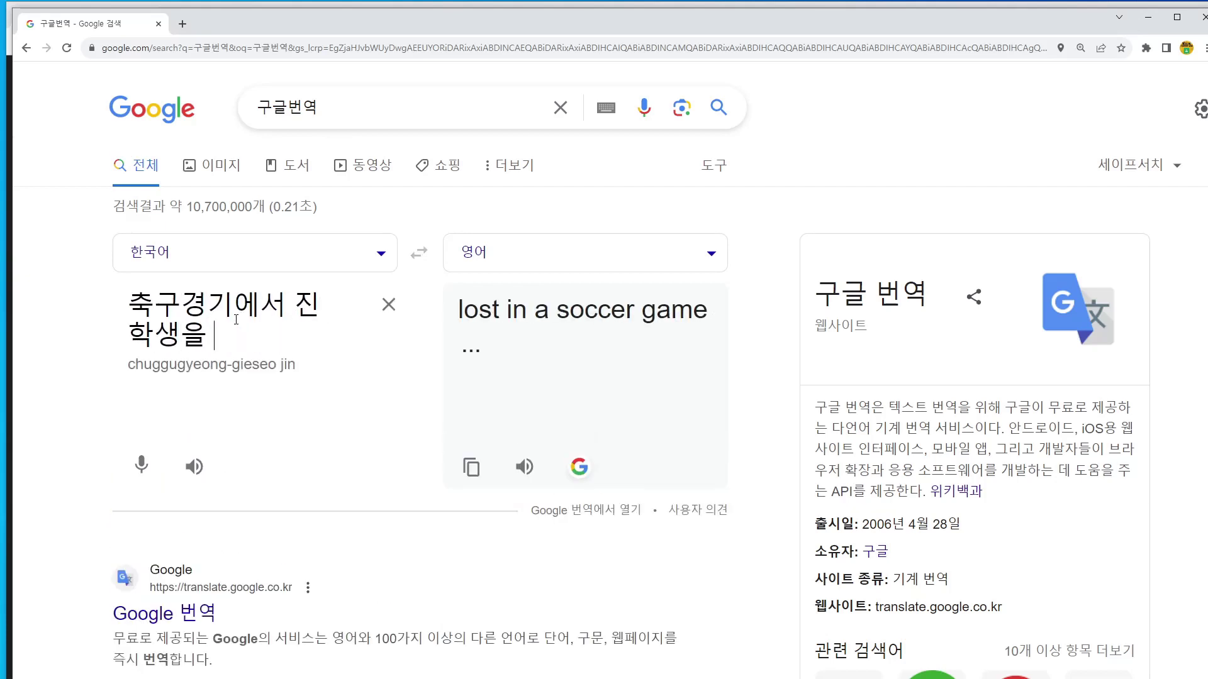
{"action": "type", "text": " 위로하는 글을"}
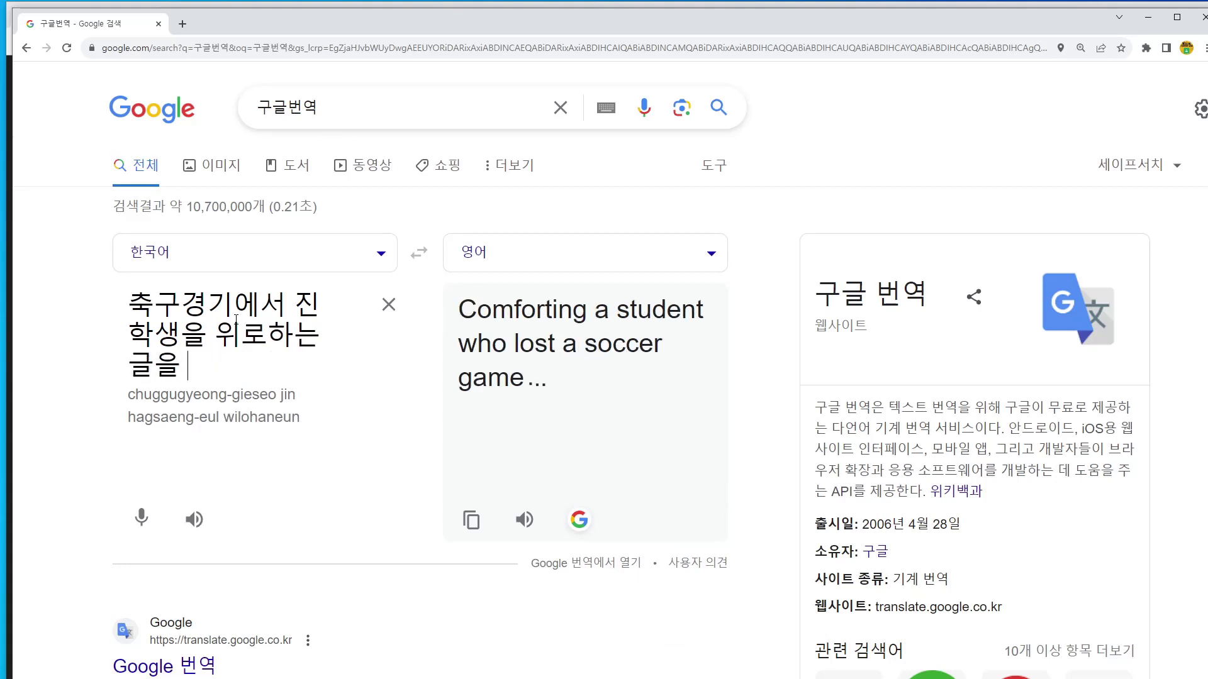
{"action": "type", "text": " 써줘"}
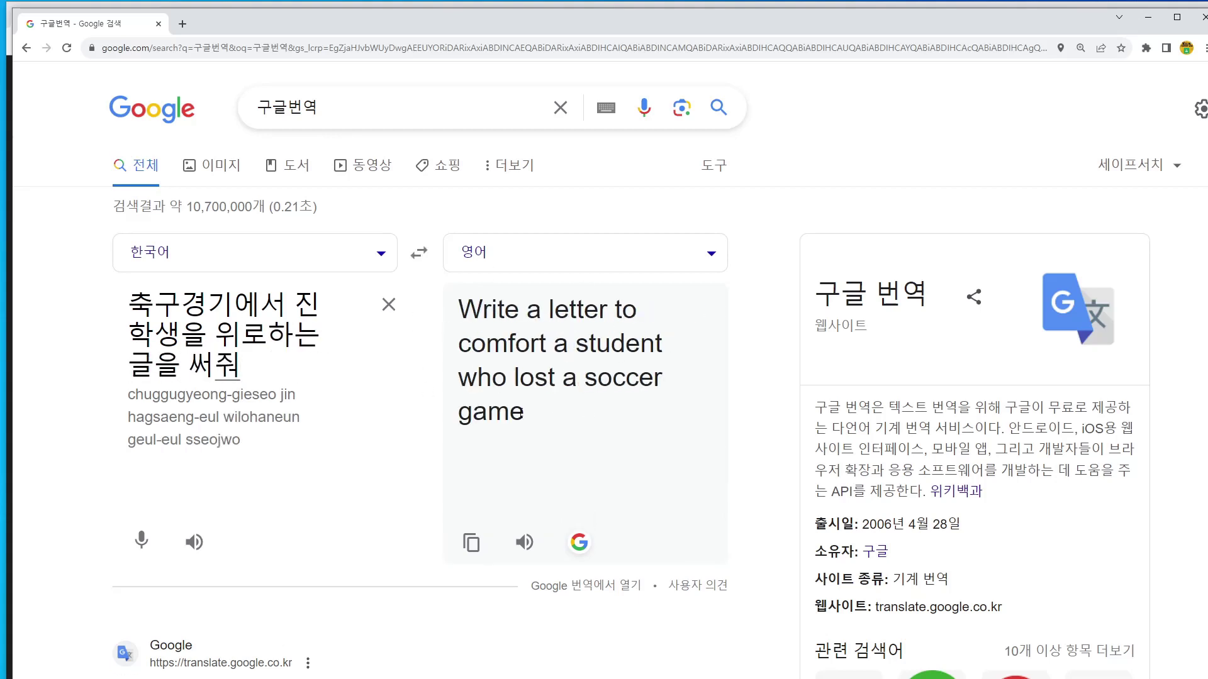
Copy the English translation "Write a letter to comfort a student who lost a soccer game" and send it as a message in ChatGPT.
{"action": "left_click_drag", "start_coordinate": [459, 308], "coordinate": [556, 414]}
{"action": "key", "text": "ctrl+c"}
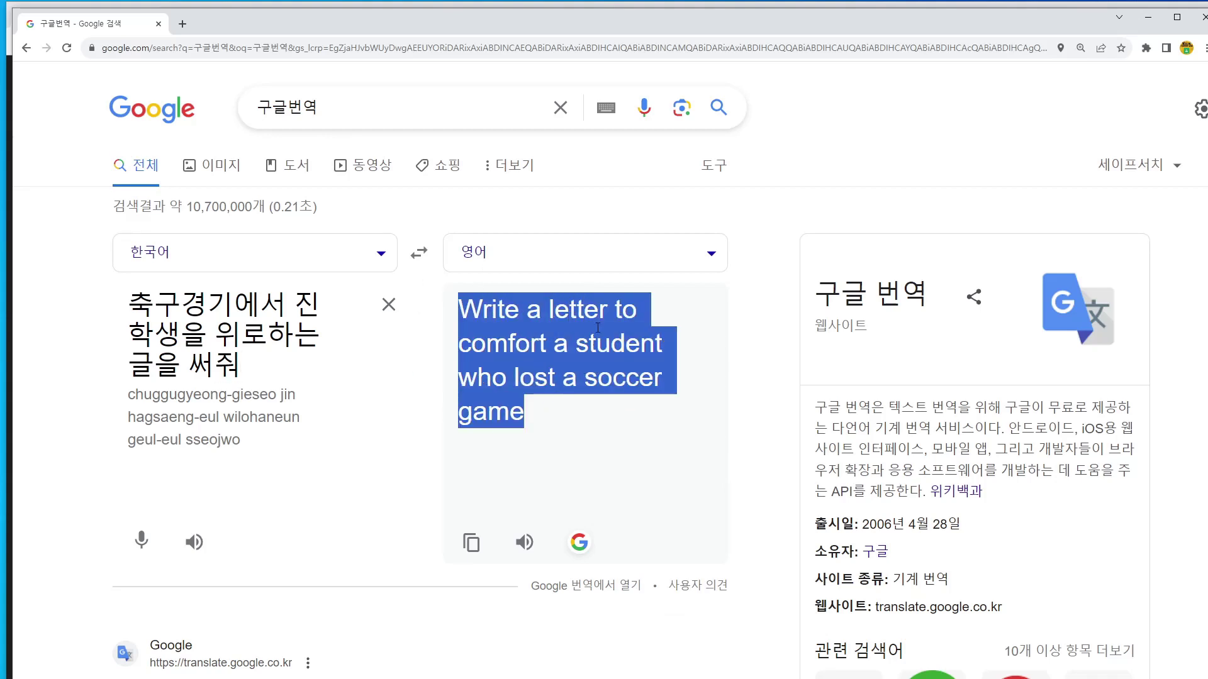
{"action": "left_click", "coordinate": [1148, 17]}
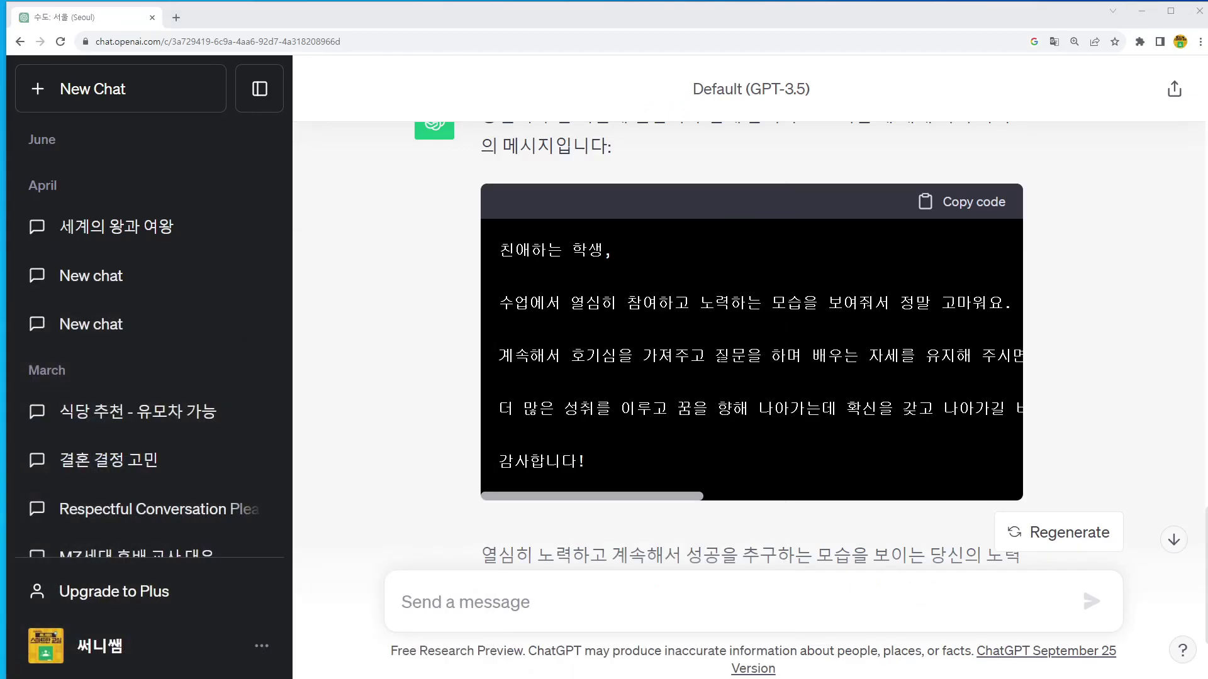
{"action": "key", "text": "ctrl+v"}
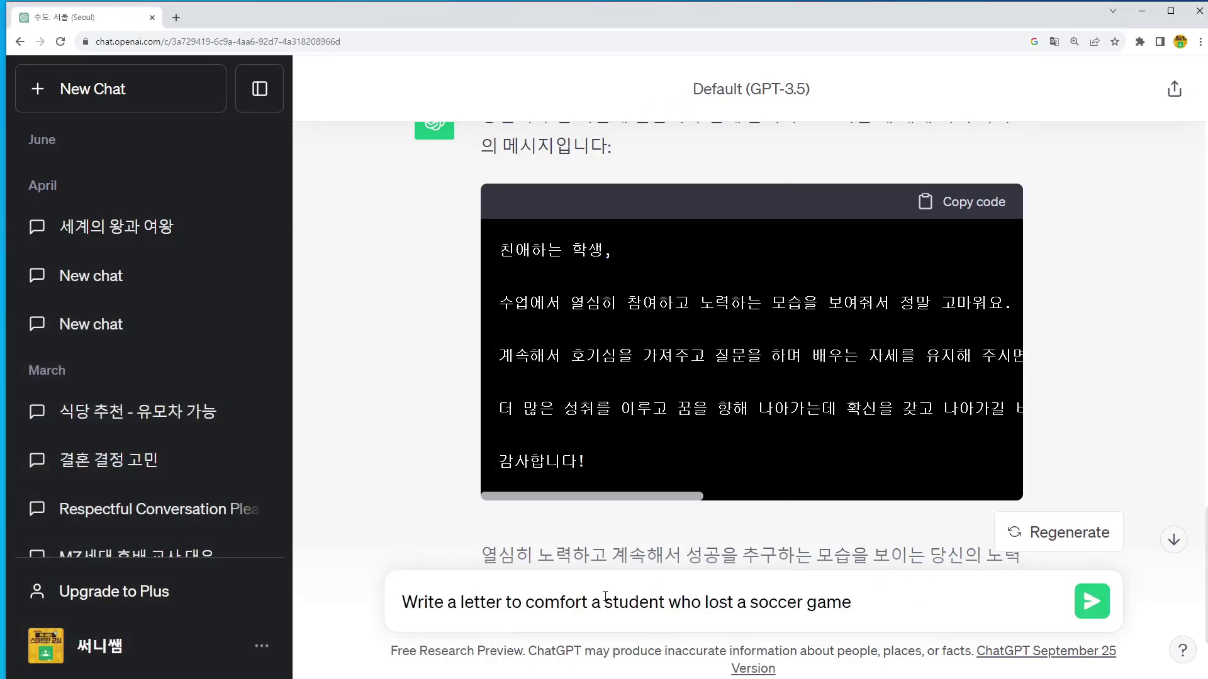
{"action": "key", "text": "Return"}
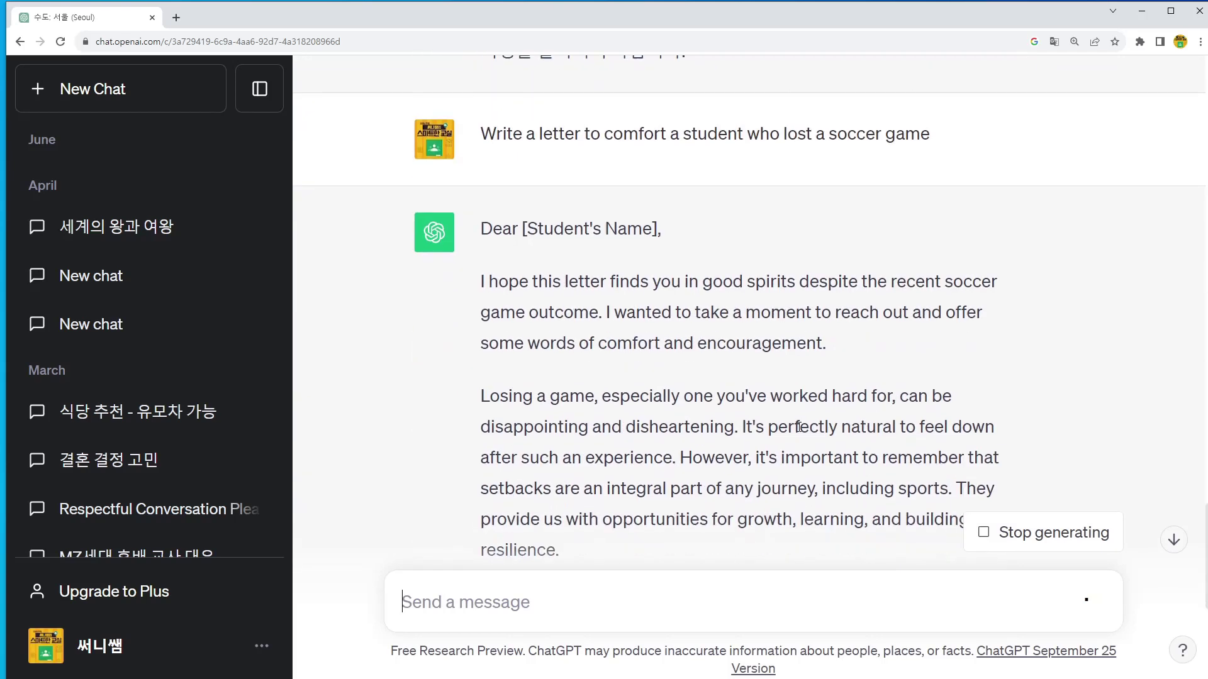
Translate the ChatGPT page into Korean and read through the comfort letter to its end.
{"action": "scroll", "coordinate": [799, 428], "scroll_direction": "up", "scroll_amount": 10}
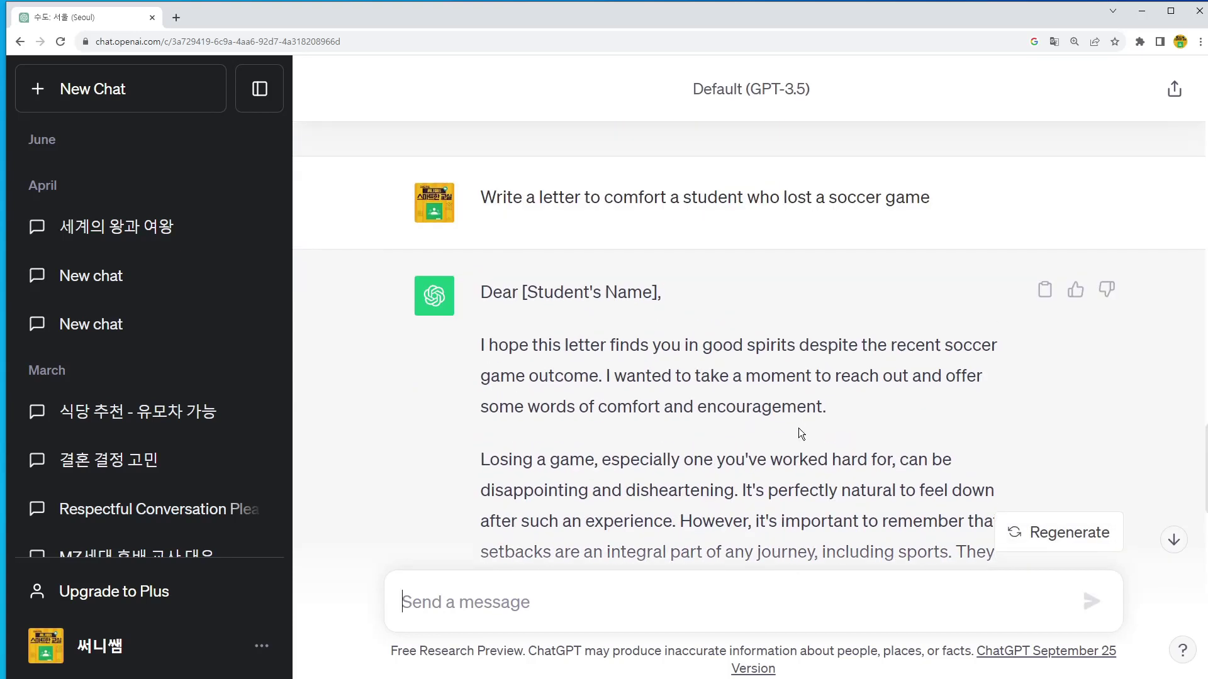
{"action": "scroll", "coordinate": [800, 428], "scroll_direction": "down", "scroll_amount": 6}
{"action": "scroll", "coordinate": [798, 428], "scroll_direction": "down", "scroll_amount": 1}
{"action": "scroll", "coordinate": [806, 258], "scroll_direction": "up", "scroll_amount": 1}
{"action": "right_click", "coordinate": [809, 263]}
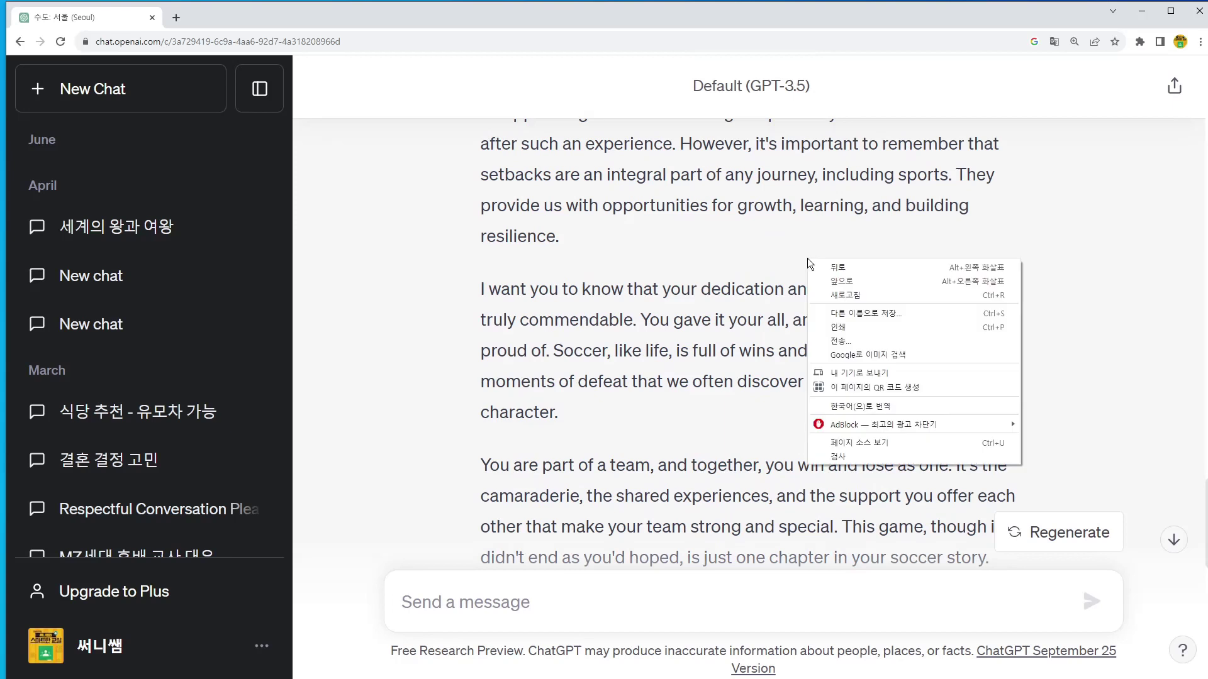
{"action": "left_click", "coordinate": [877, 409]}
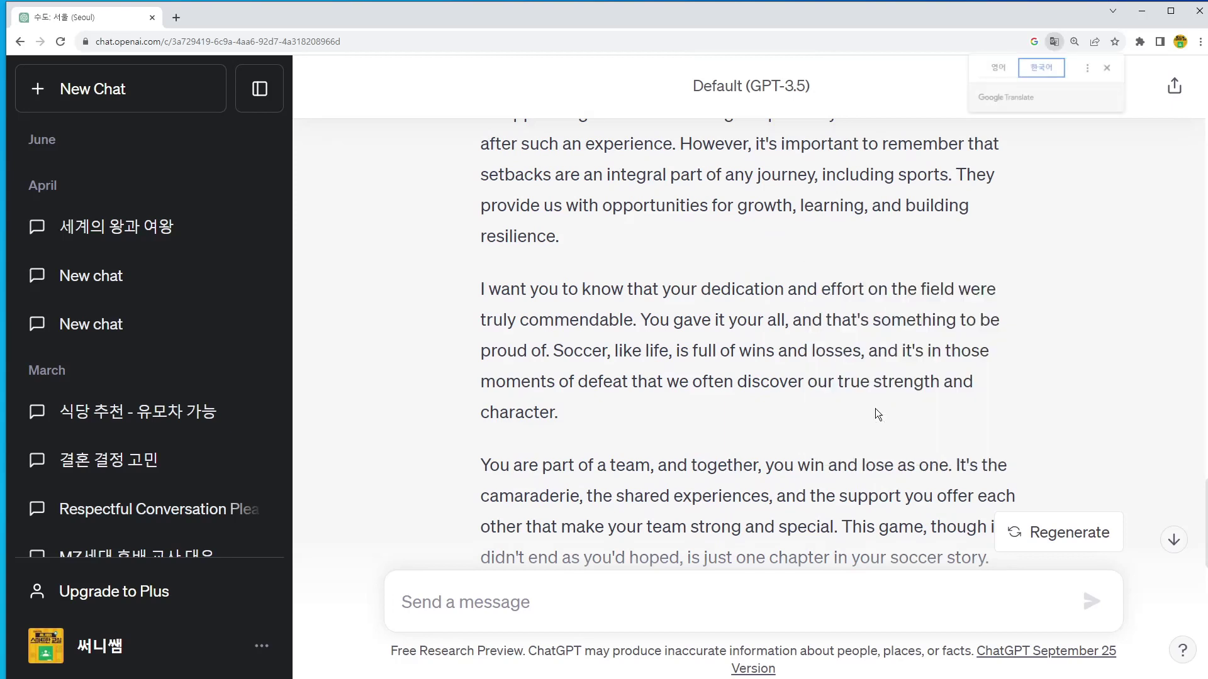
{"action": "scroll", "coordinate": [875, 409], "scroll_direction": "up", "scroll_amount": 5}
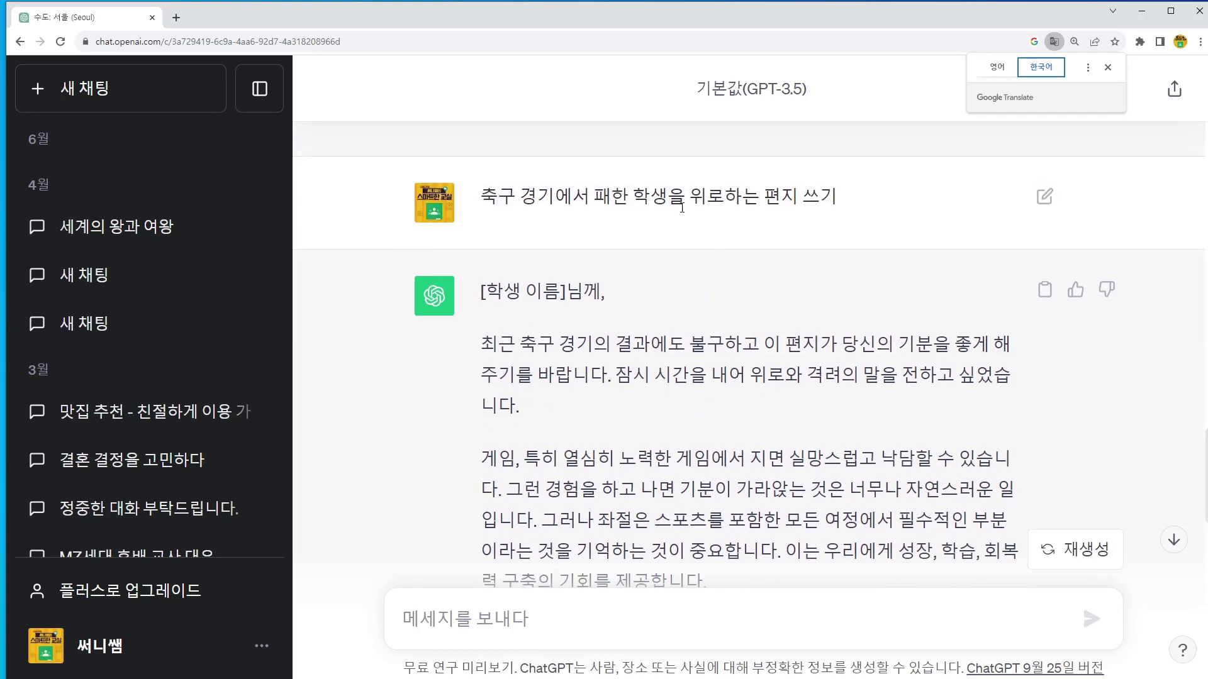
{"action": "scroll", "coordinate": [710, 308], "scroll_direction": "down", "scroll_amount": 5}
{"action": "scroll", "coordinate": [716, 308], "scroll_direction": "down", "scroll_amount": 10}
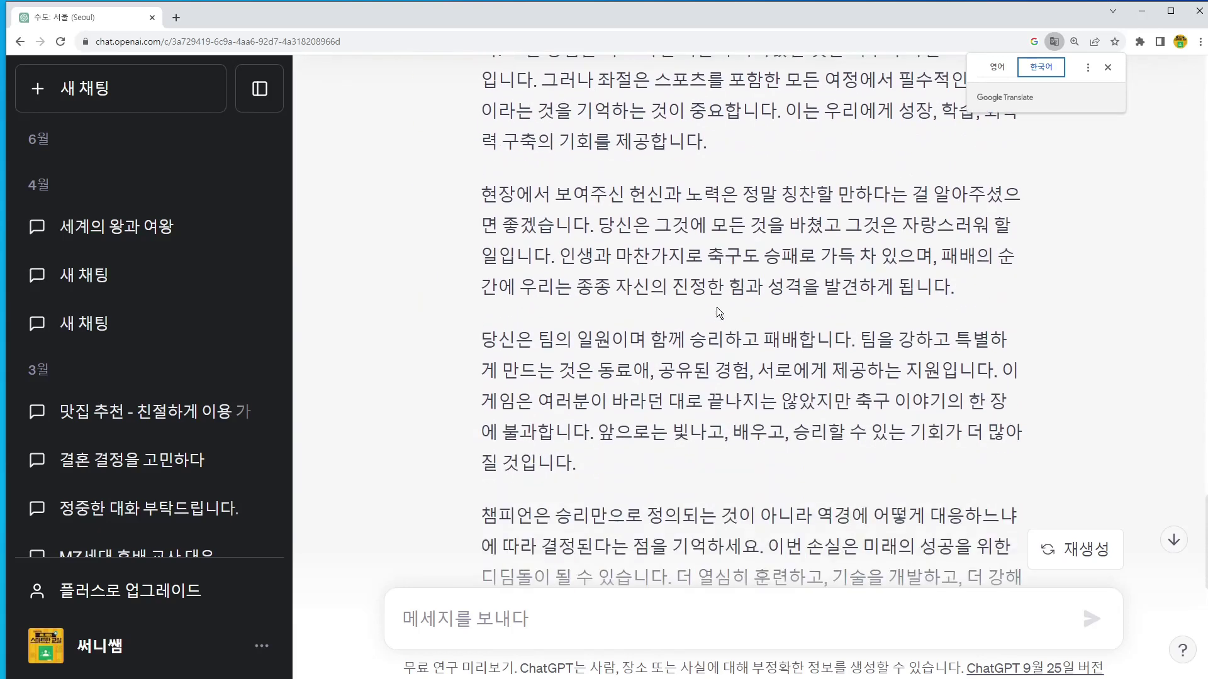
{"action": "scroll", "coordinate": [721, 308], "scroll_direction": "down", "scroll_amount": 1}
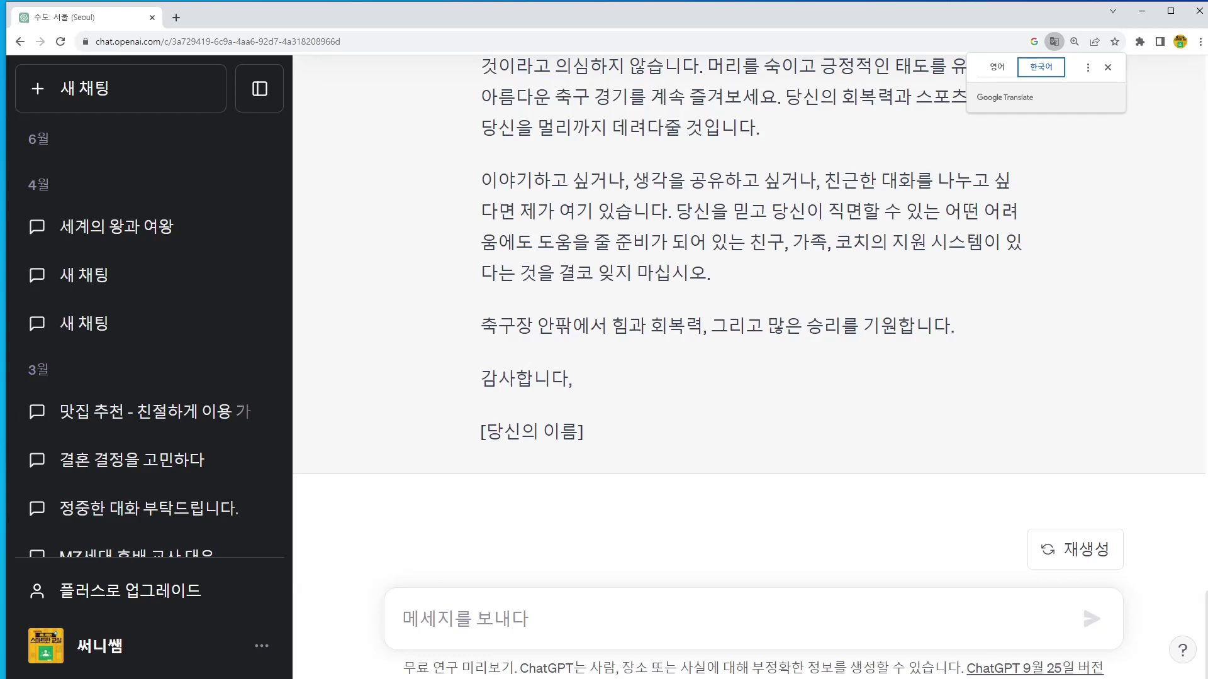
Ask ChatGPT "맛있는 음식을 알려줘" and stop generating the response.
{"action": "left_click", "coordinate": [591, 613]}
{"action": "type", "text": "마ㅅ있는 음식의"}
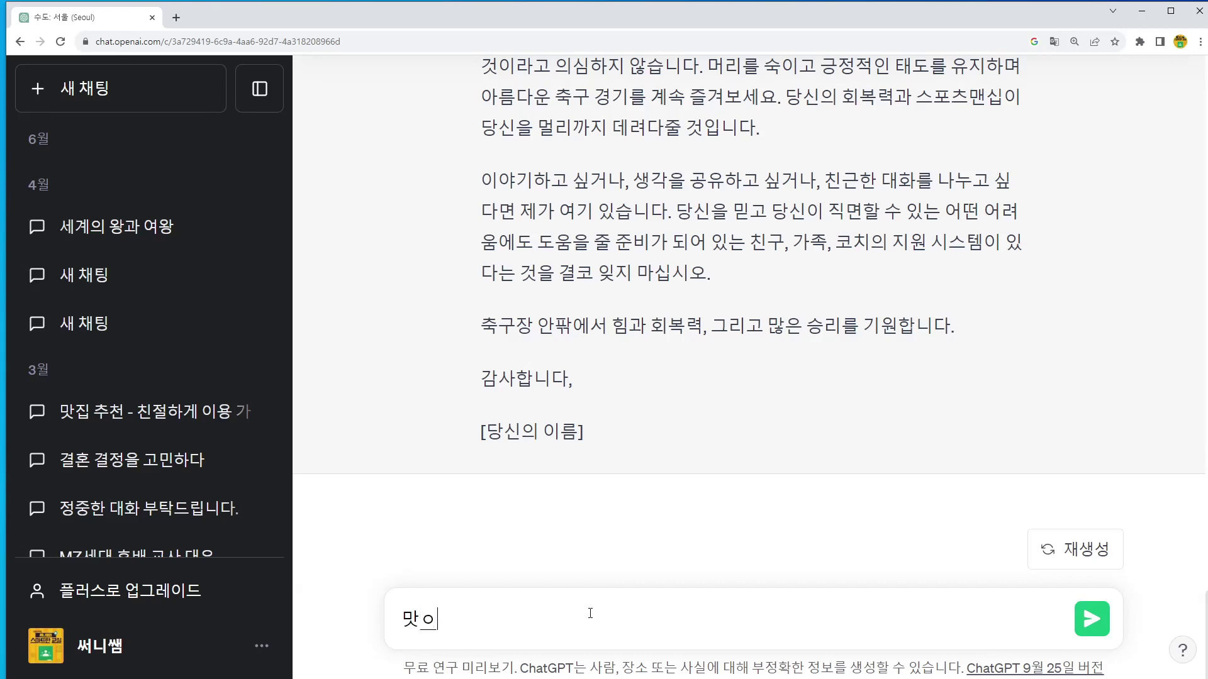
{"action": "type", "text": "ㄹ 알려줘"}
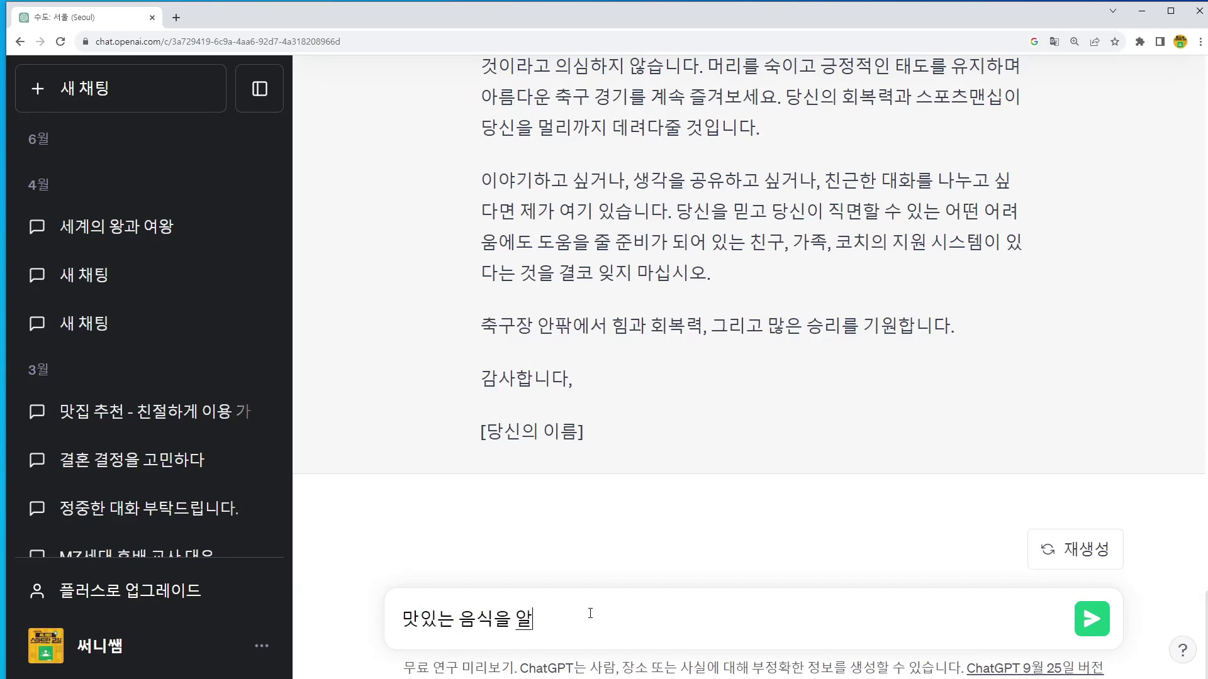
{"action": "key", "text": "Return"}
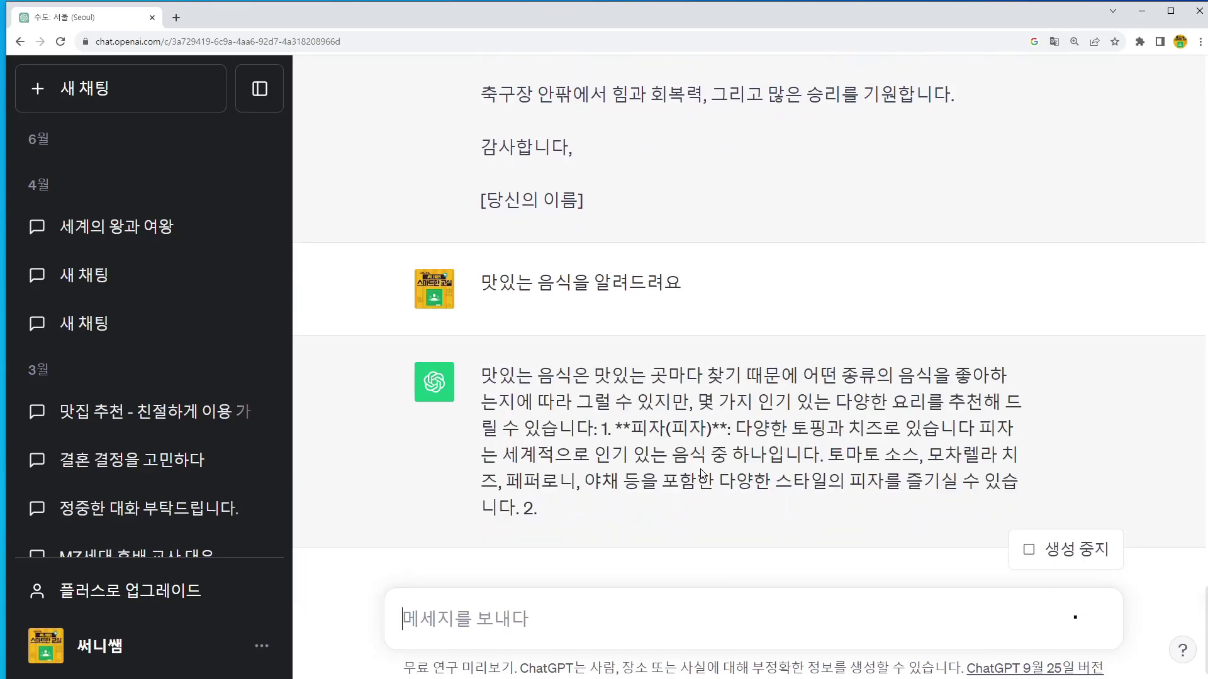
{"action": "scroll", "coordinate": [701, 467], "scroll_direction": "down", "scroll_amount": 2}
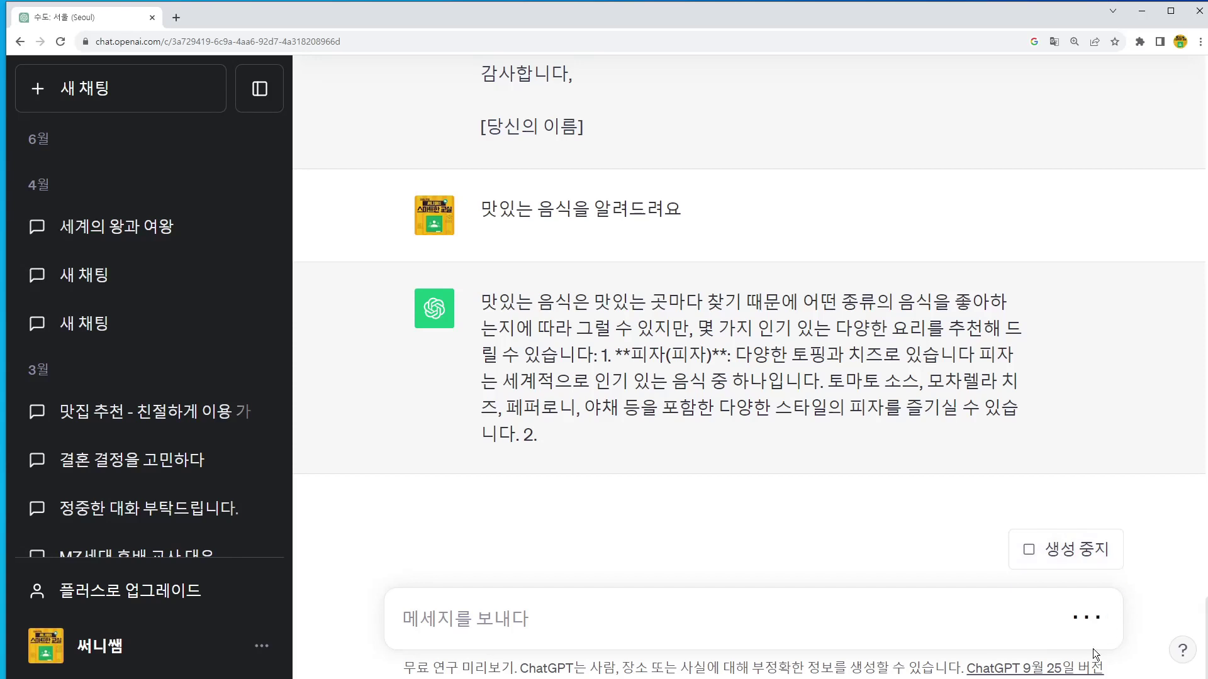
{"action": "left_click", "coordinate": [1020, 541]}
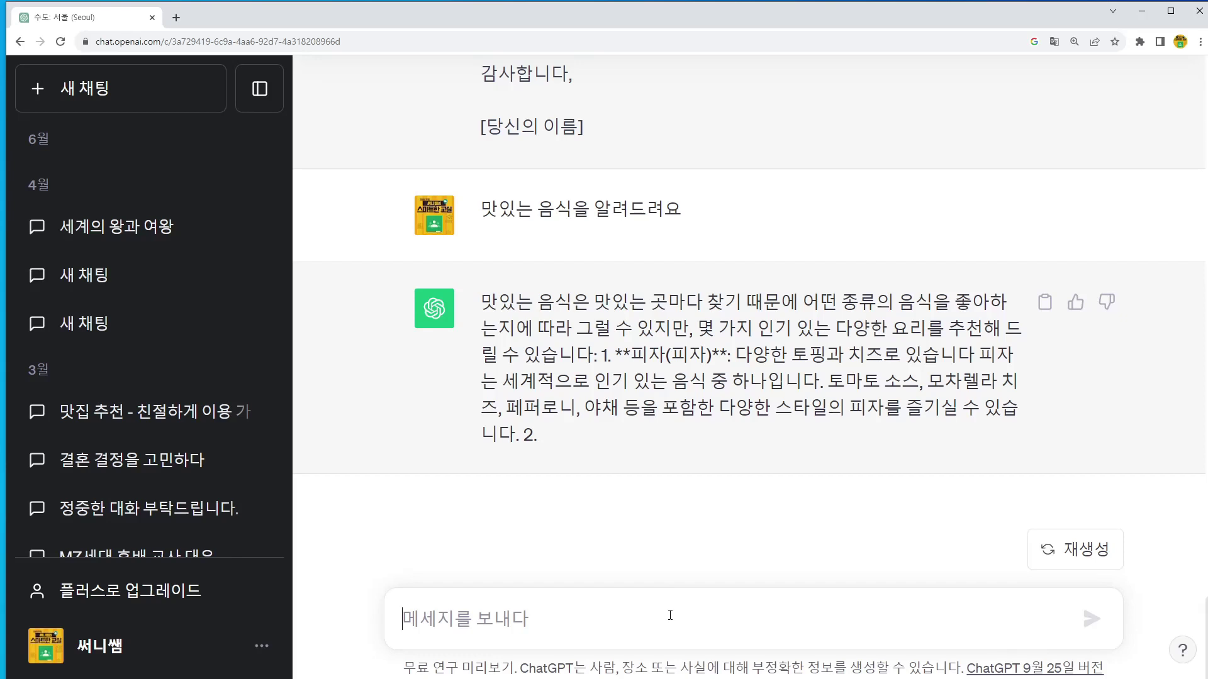
Ask ChatGPT the more specific request "양파, 햄, 김치로 만들 수 있는 맛있는 음식을 알려줘".
{"action": "type", "text": "양파, 햄,"}
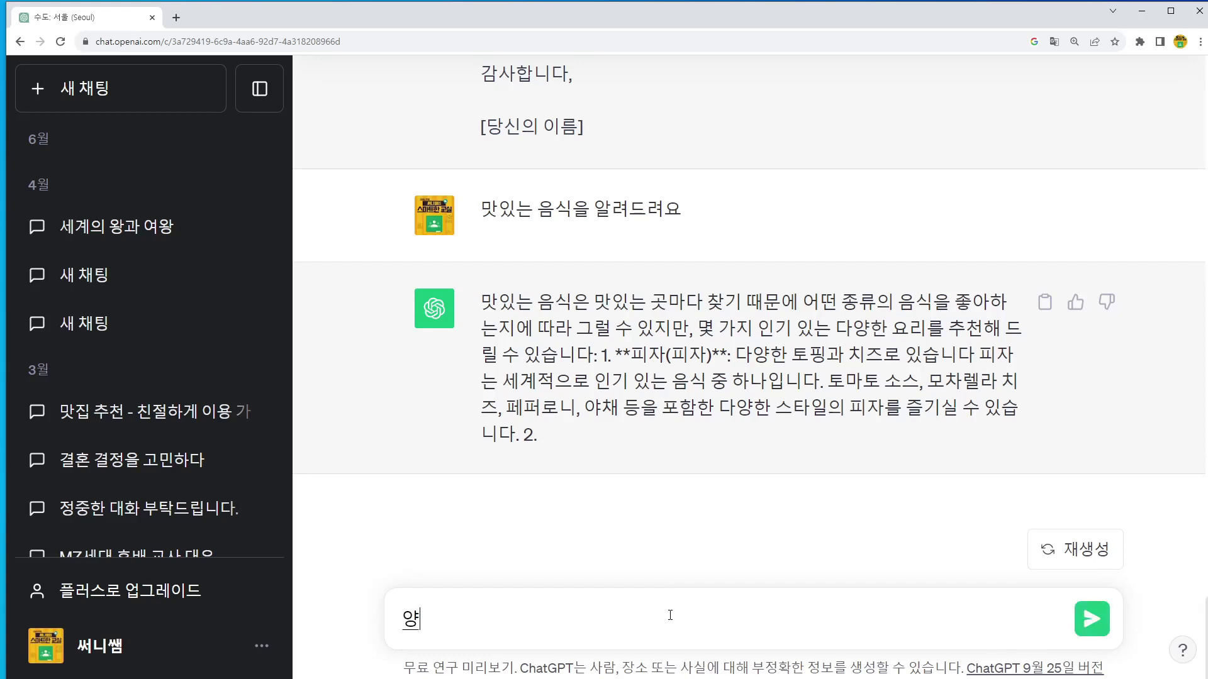
{"action": "type", "text": " 김치로 만들 수 있는 맛있는 음식을 알렦"}
{"action": "type", "text": "줘"}
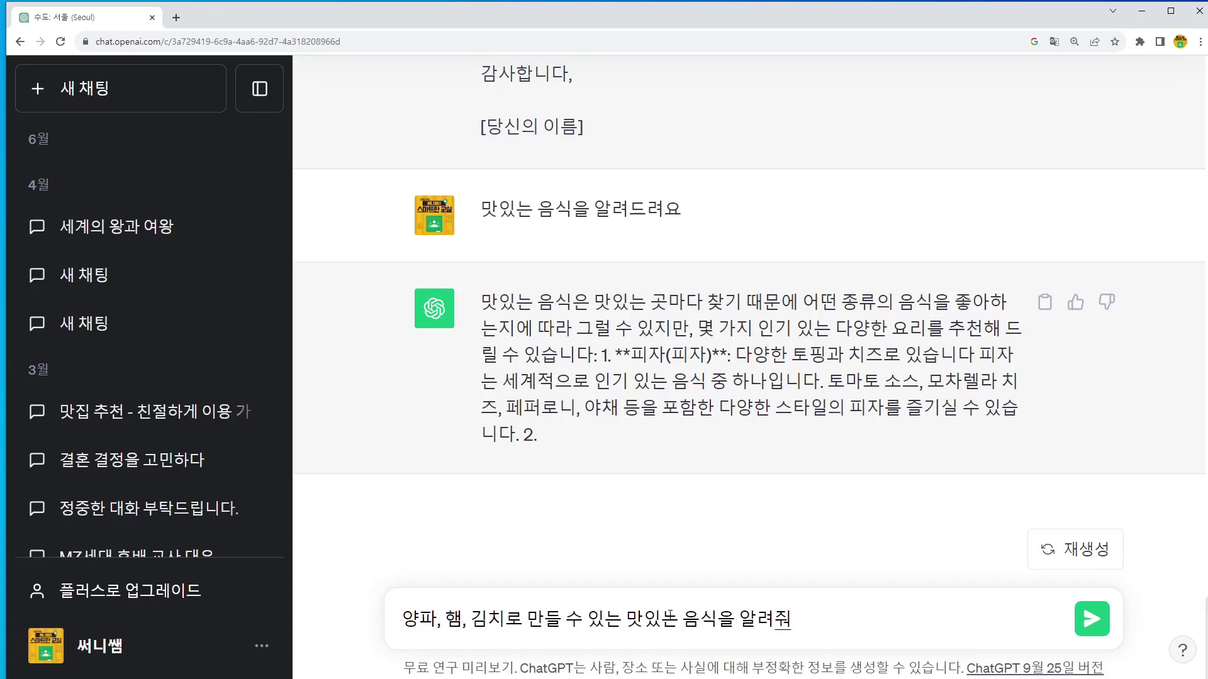
{"action": "key", "text": "Return"}
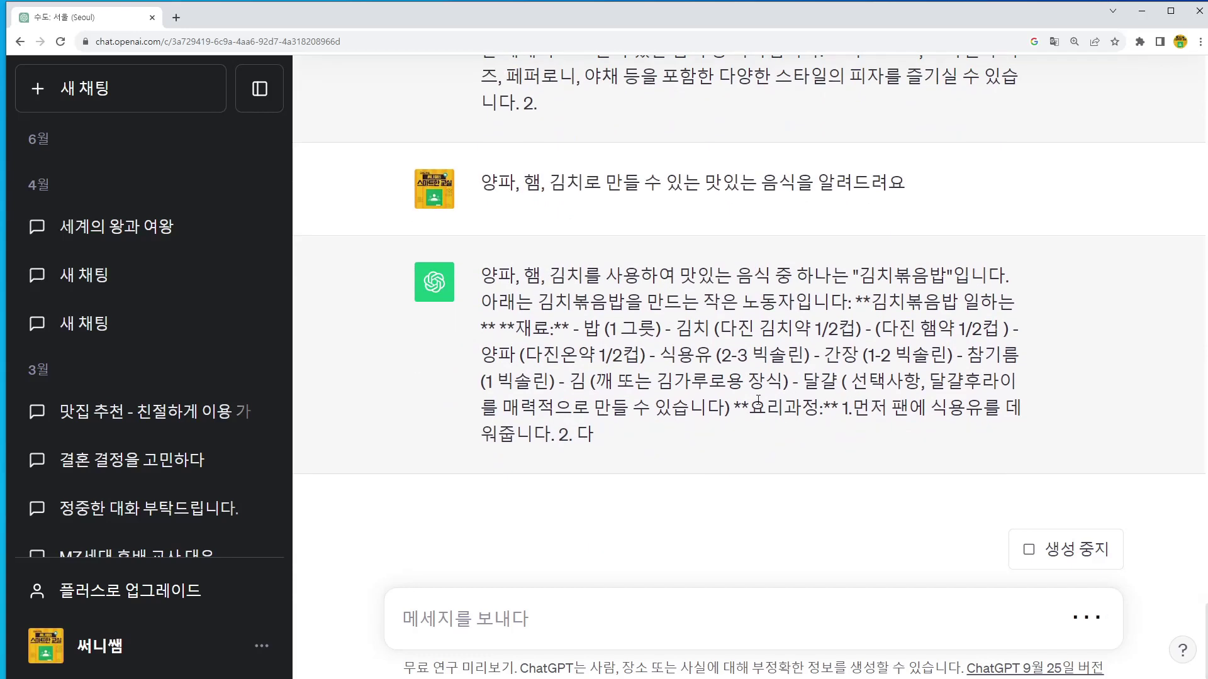
{"action": "double_click", "coordinate": [758, 402]}
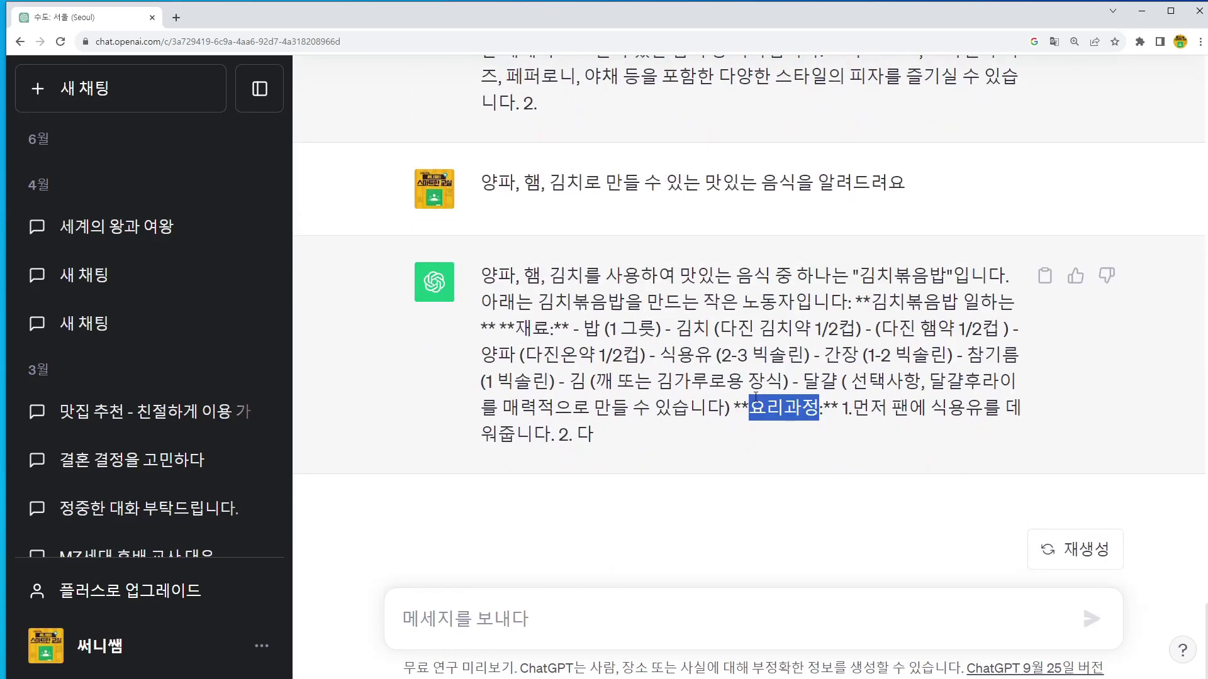
{"action": "key", "text": "ctrl+minus"}
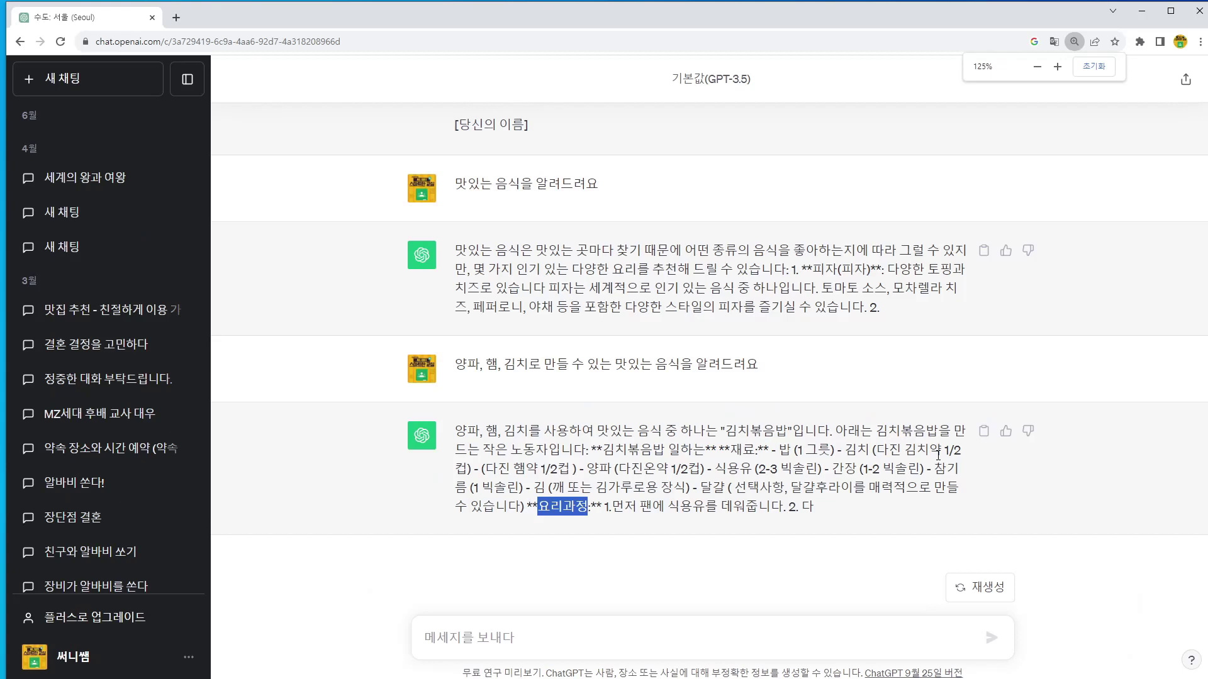
{"action": "key", "text": "ctrl+plus"}
{"action": "left_click", "coordinate": [924, 402]}
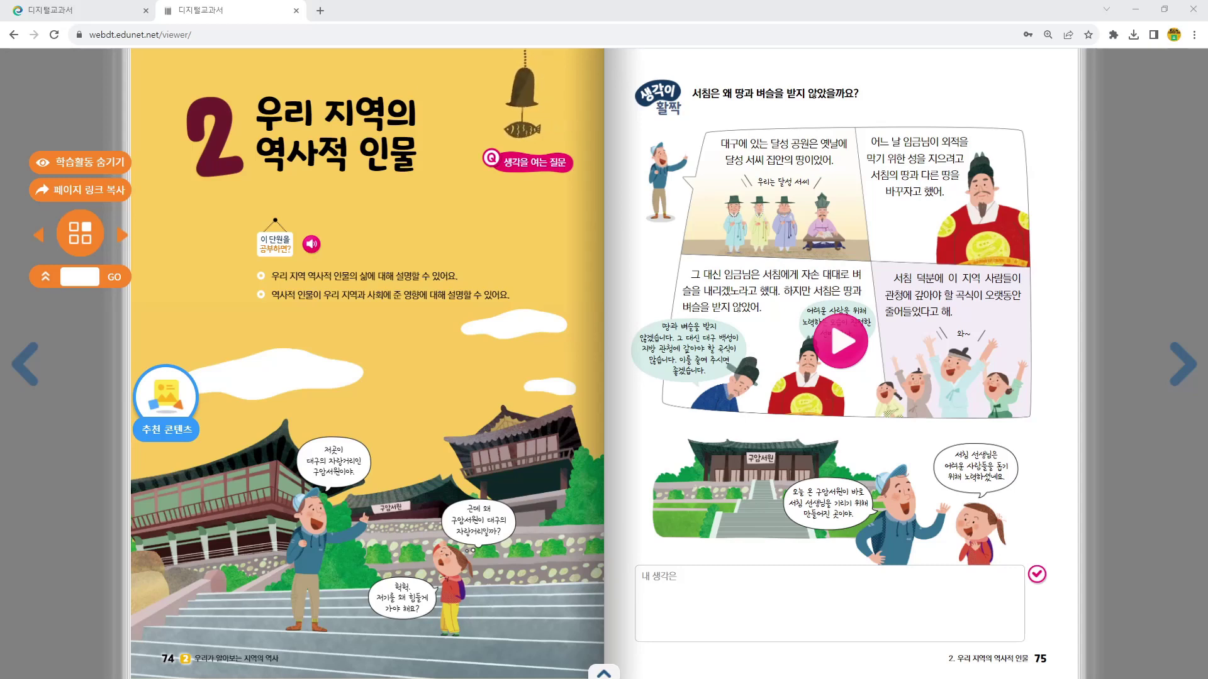
Page forward through the digital textbook's unit on regional historical figures from page 74.
{"action": "left_click", "coordinate": [1191, 370]}
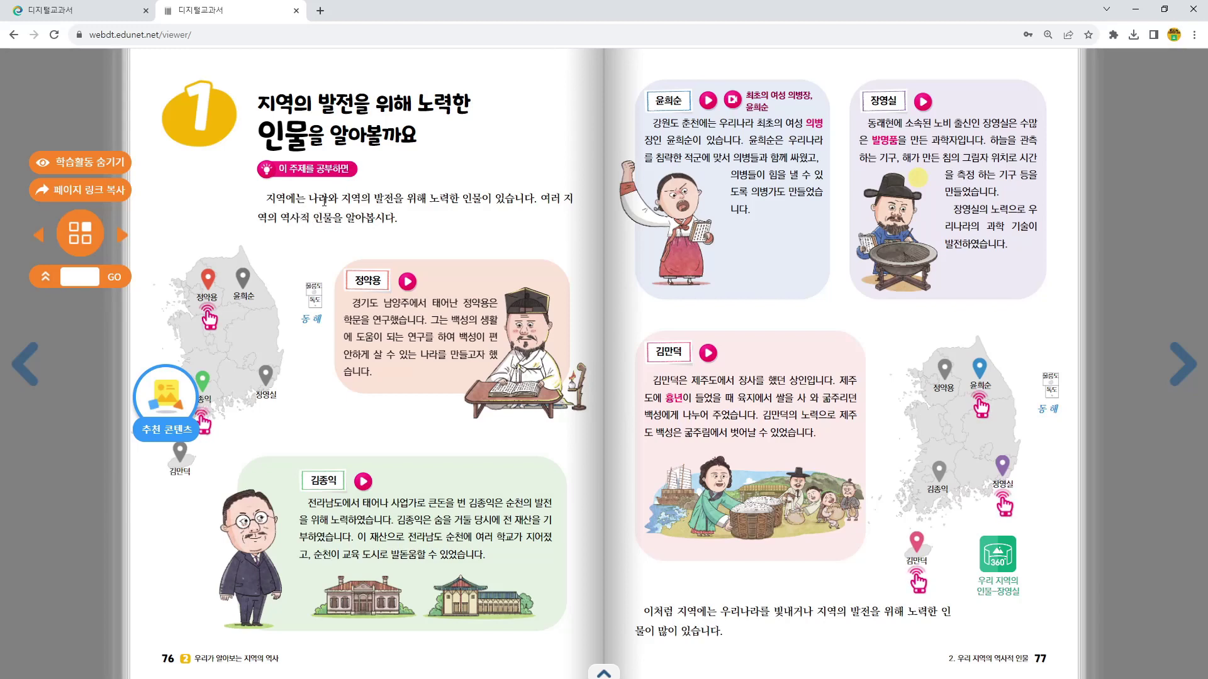
{"action": "left_click", "coordinate": [1168, 357]}
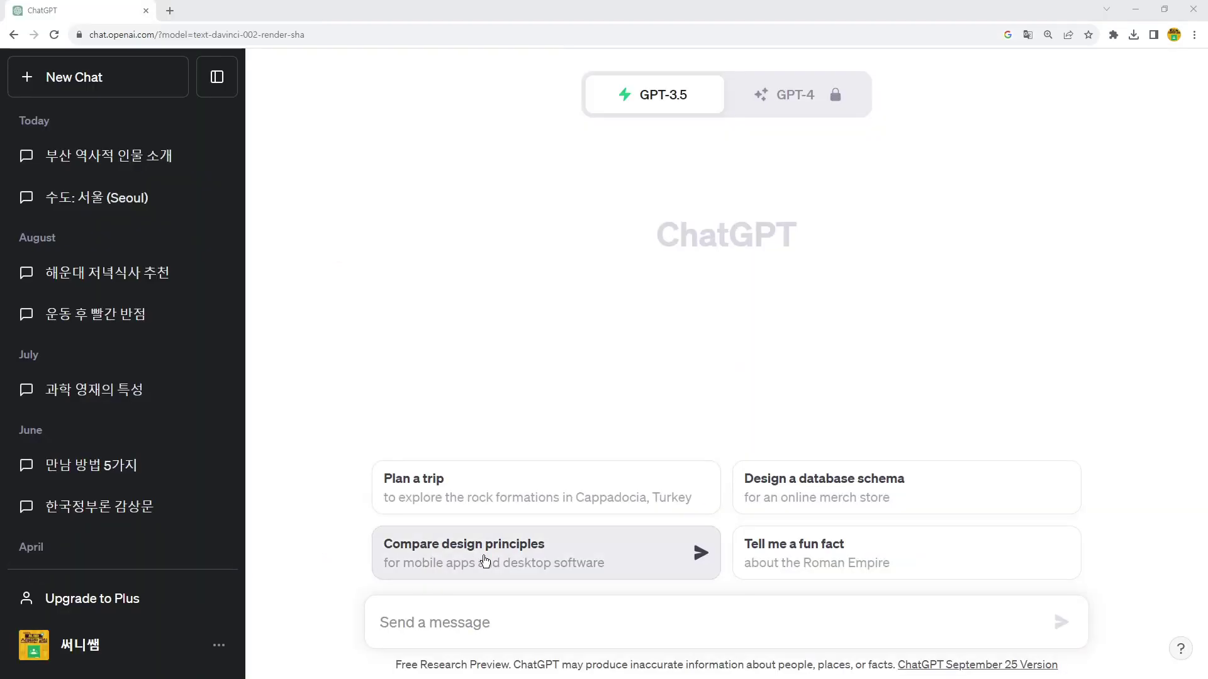
Ask ChatGPT "대한민국 부산 지역의 역사적 인물을 알려줘" in the new chat.
{"action": "left_click", "coordinate": [504, 613]}
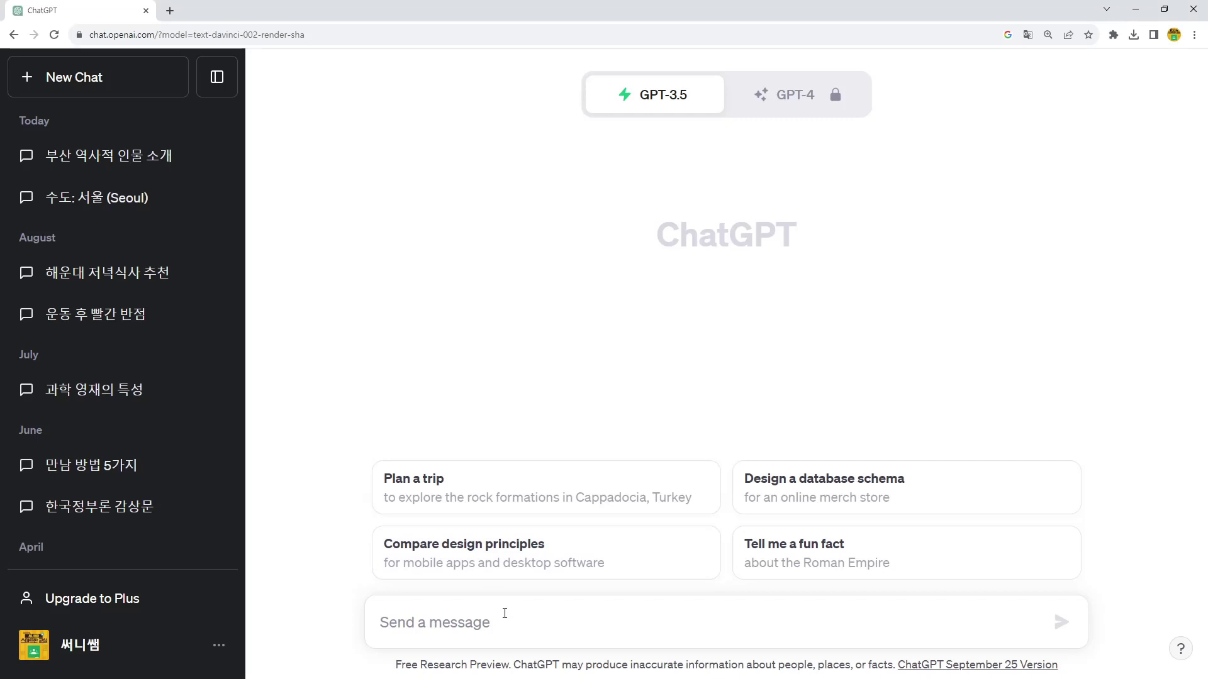
{"action": "type", "text": "대한"}
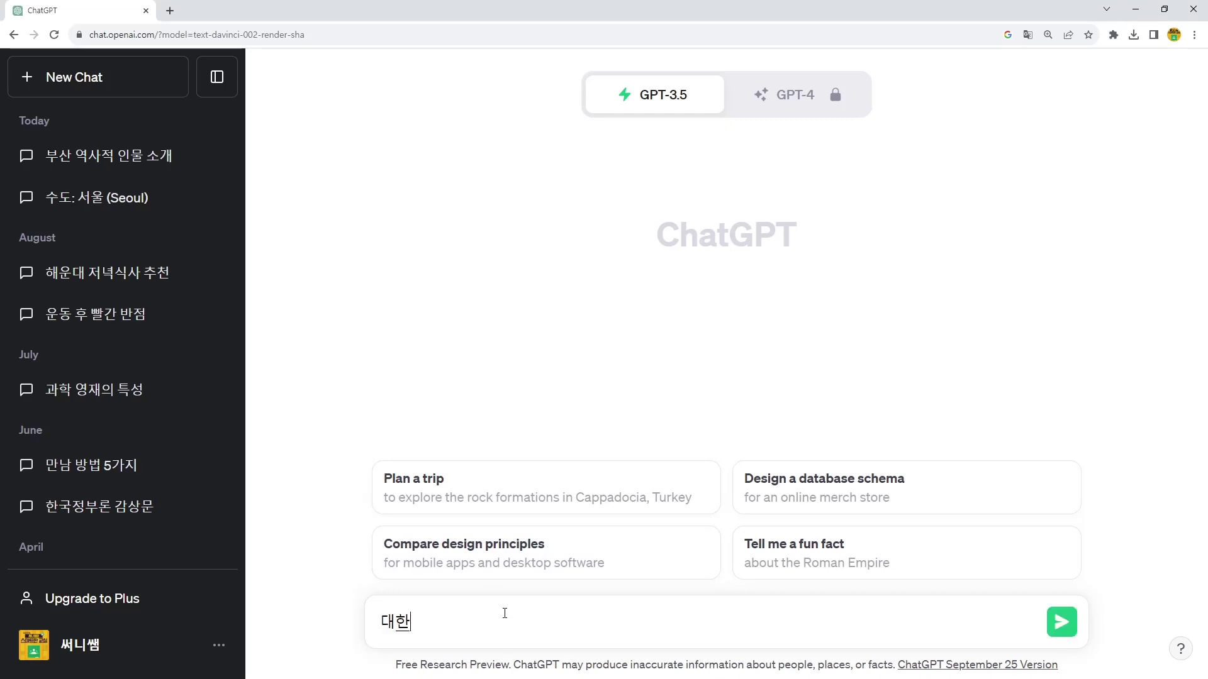
{"action": "type", "text": "민구ㄱ 부산 지여ㄱ의 역사적 인ㅁ"}
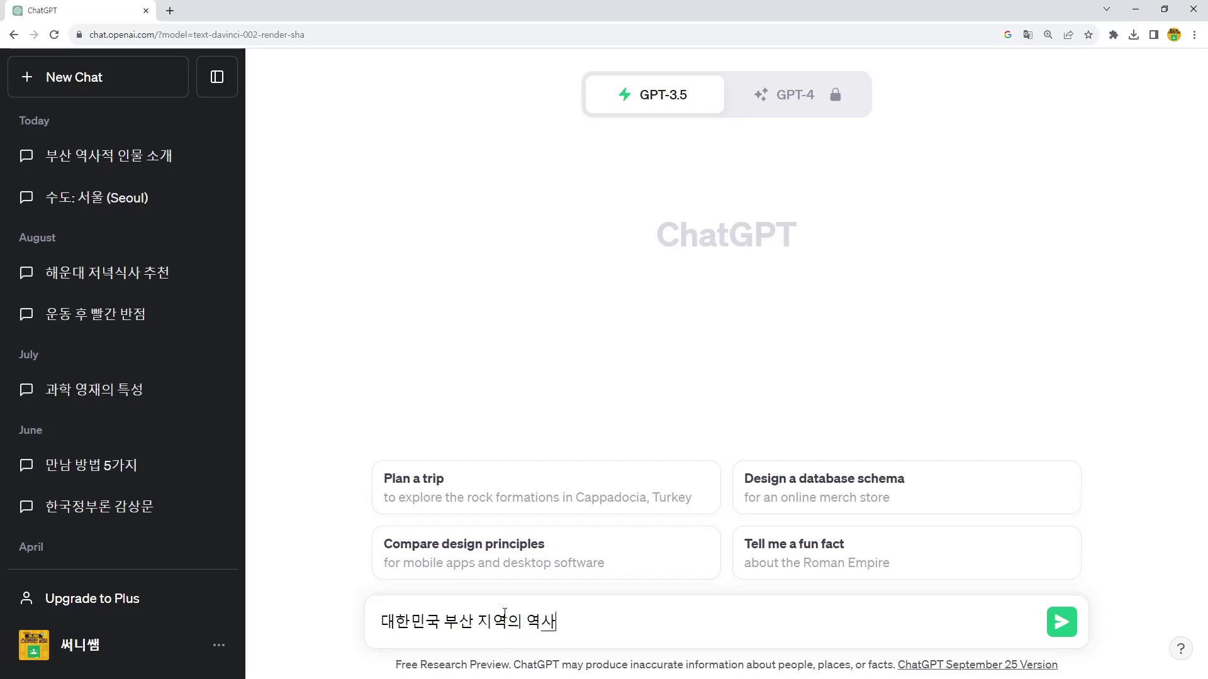
{"action": "type", "text": "ㅜㄹ을 알려줘"}
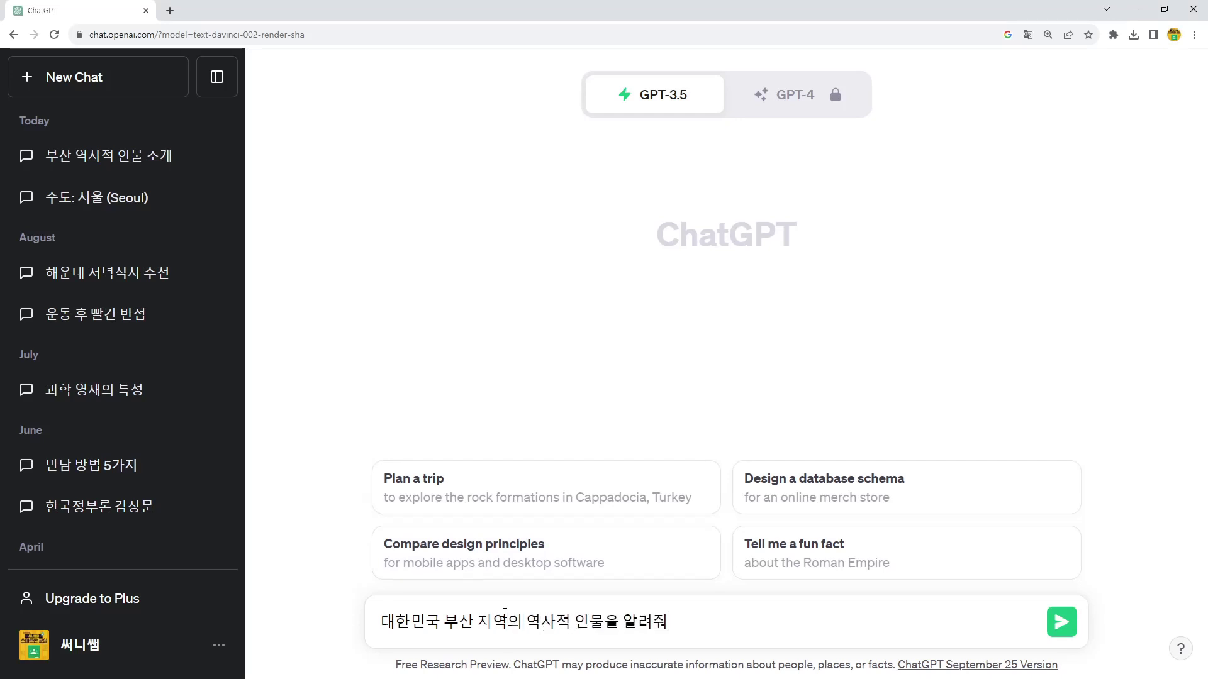
{"action": "key", "text": "Return"}
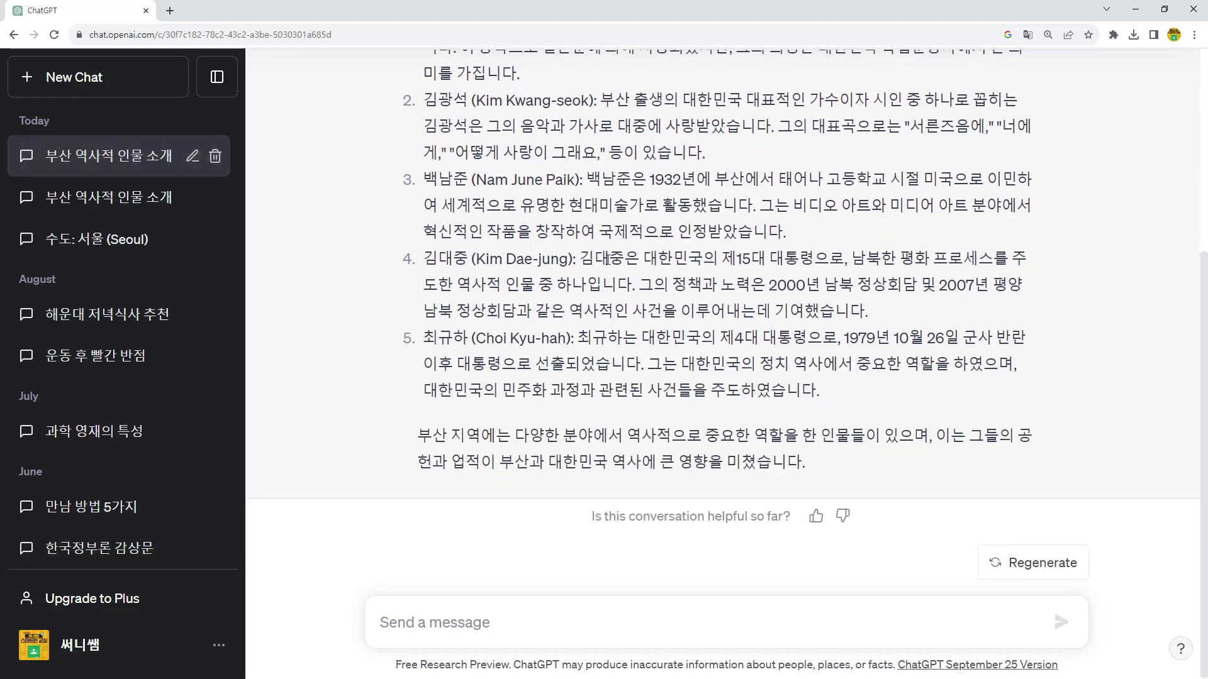
Read through ChatGPT's answer about historical figures of the Busan region, from the first entry to the closing paragraph.
{"action": "scroll", "coordinate": [601, 264], "scroll_direction": "up", "scroll_amount": 3}
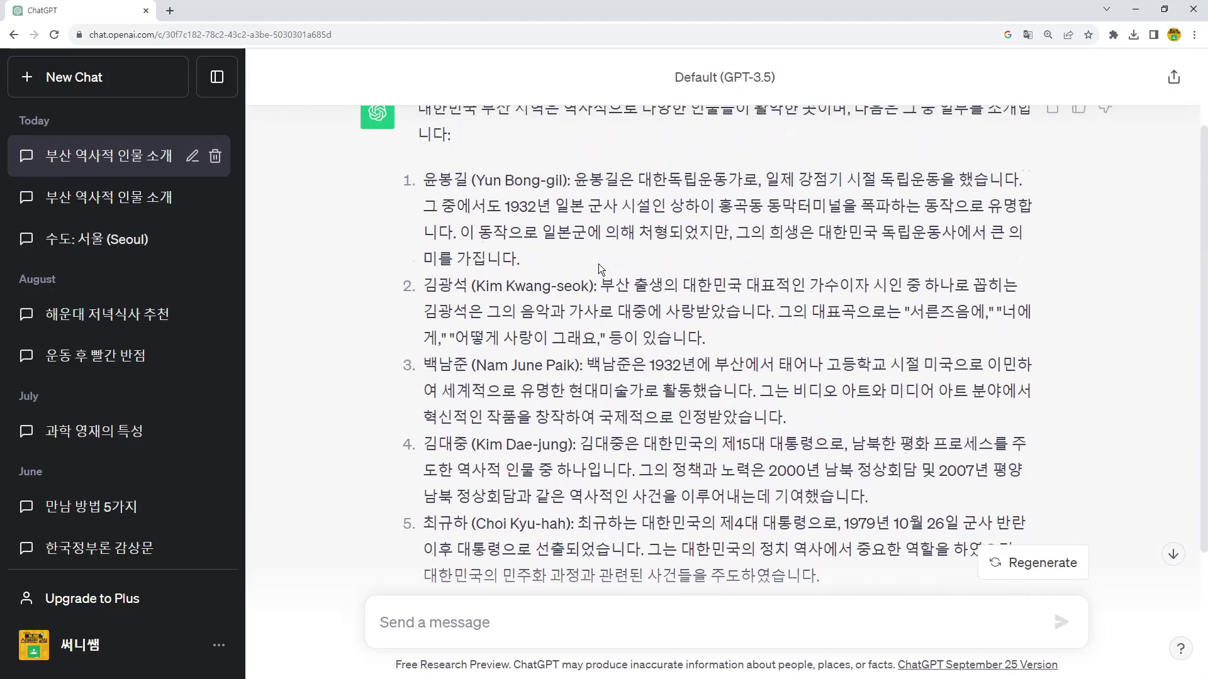
{"action": "scroll", "coordinate": [597, 262], "scroll_direction": "down", "scroll_amount": 1}
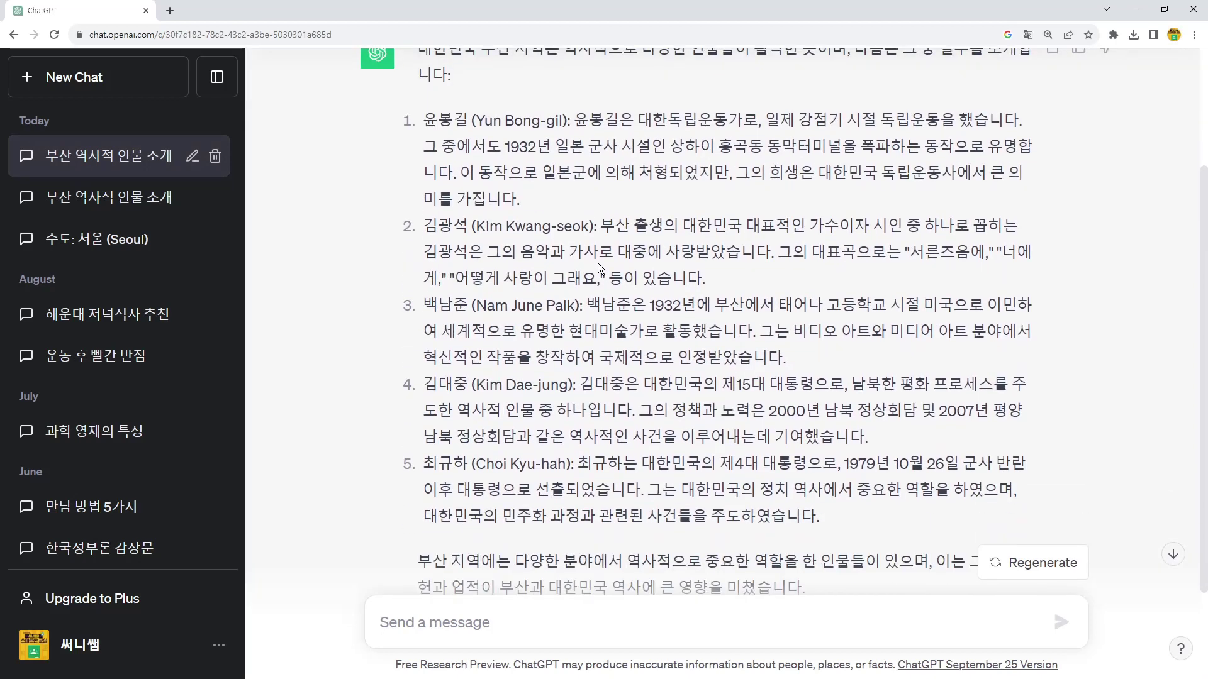
{"action": "scroll", "coordinate": [598, 263], "scroll_direction": "up", "scroll_amount": 1}
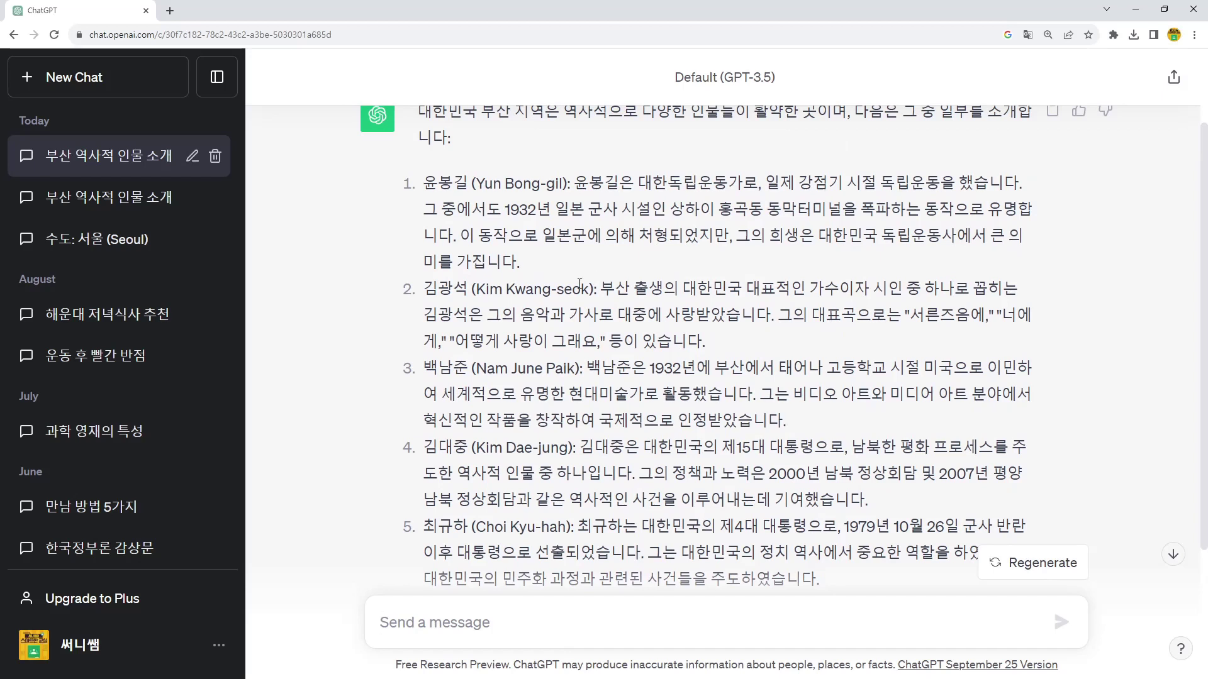
{"action": "scroll", "coordinate": [580, 284], "scroll_direction": "down", "scroll_amount": 1}
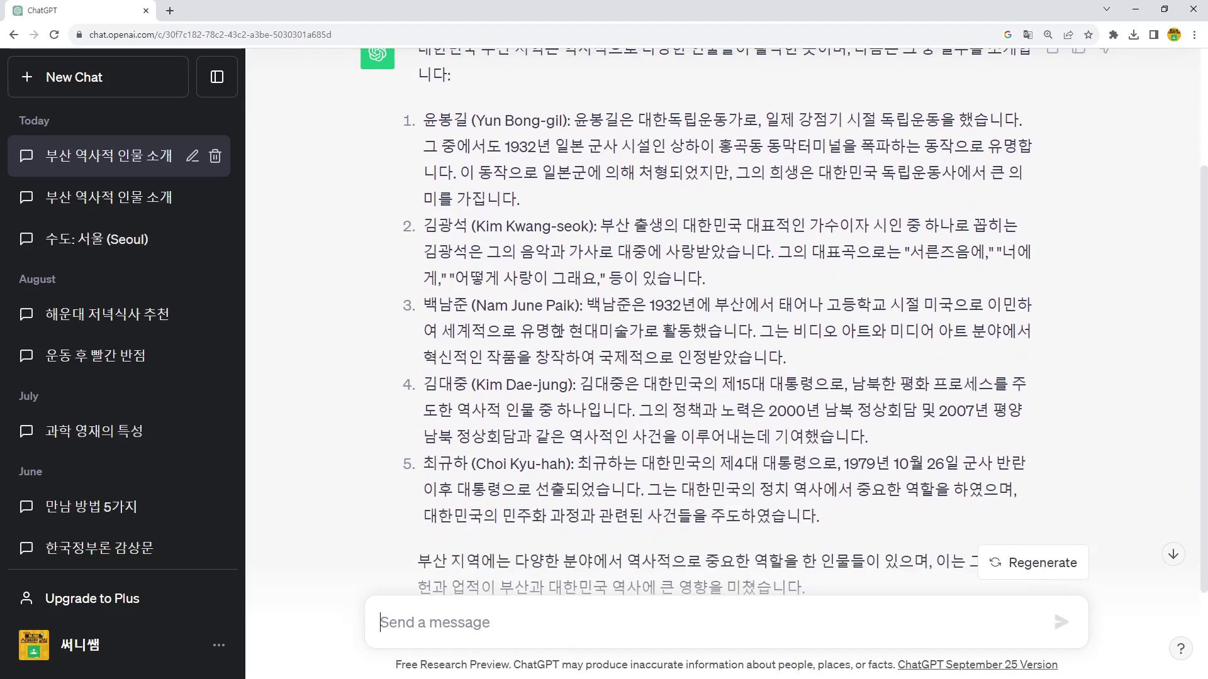
{"action": "scroll", "coordinate": [549, 373], "scroll_direction": "down", "scroll_amount": 1}
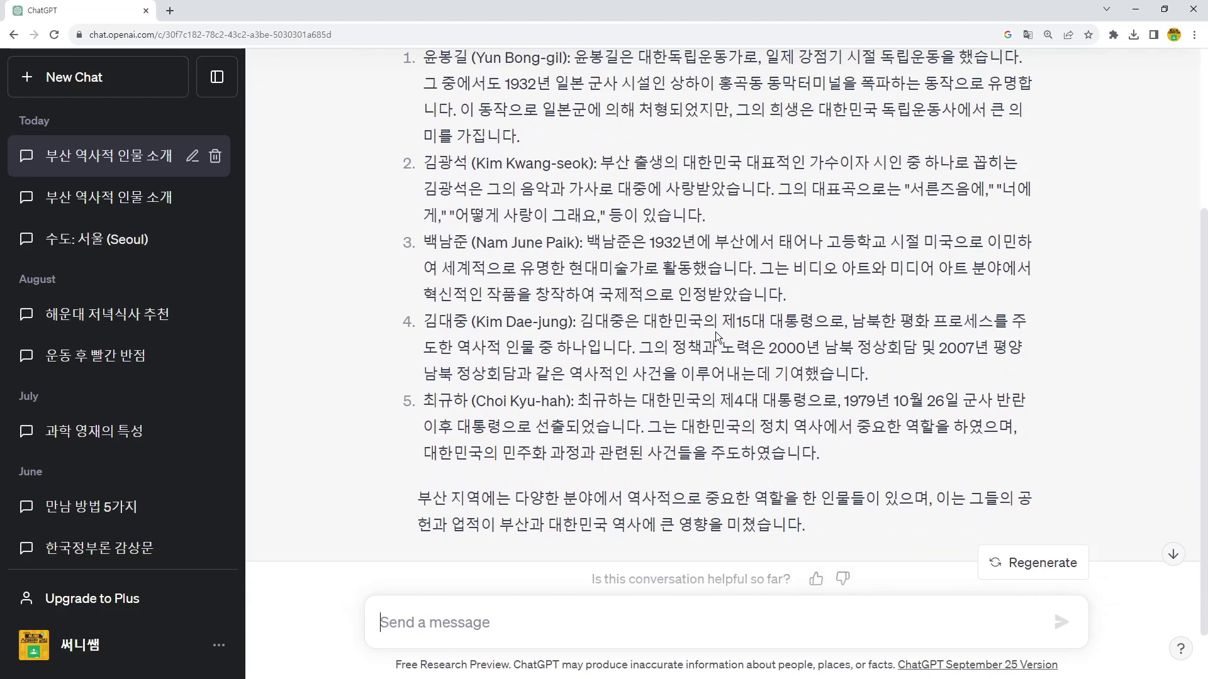
{"action": "scroll", "coordinate": [688, 368], "scroll_direction": "up", "scroll_amount": 1}
{"action": "scroll", "coordinate": [625, 208], "scroll_direction": "up", "scroll_amount": 1}
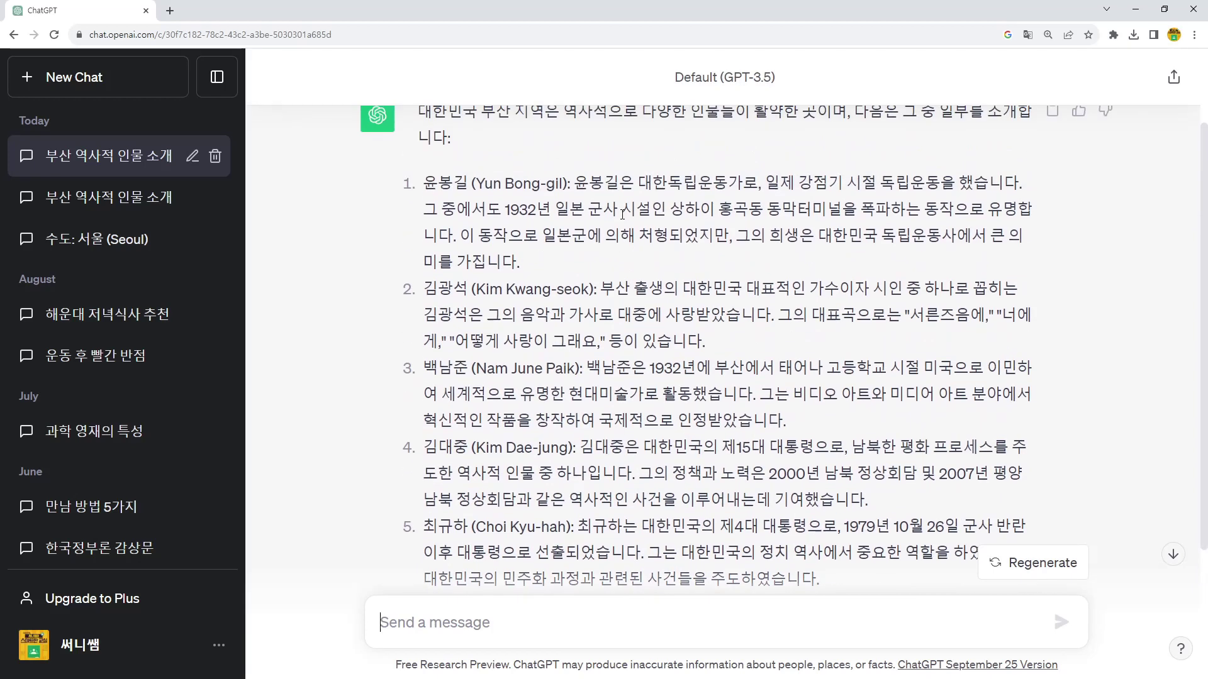
{"action": "scroll", "coordinate": [615, 296], "scroll_direction": "down", "scroll_amount": 1}
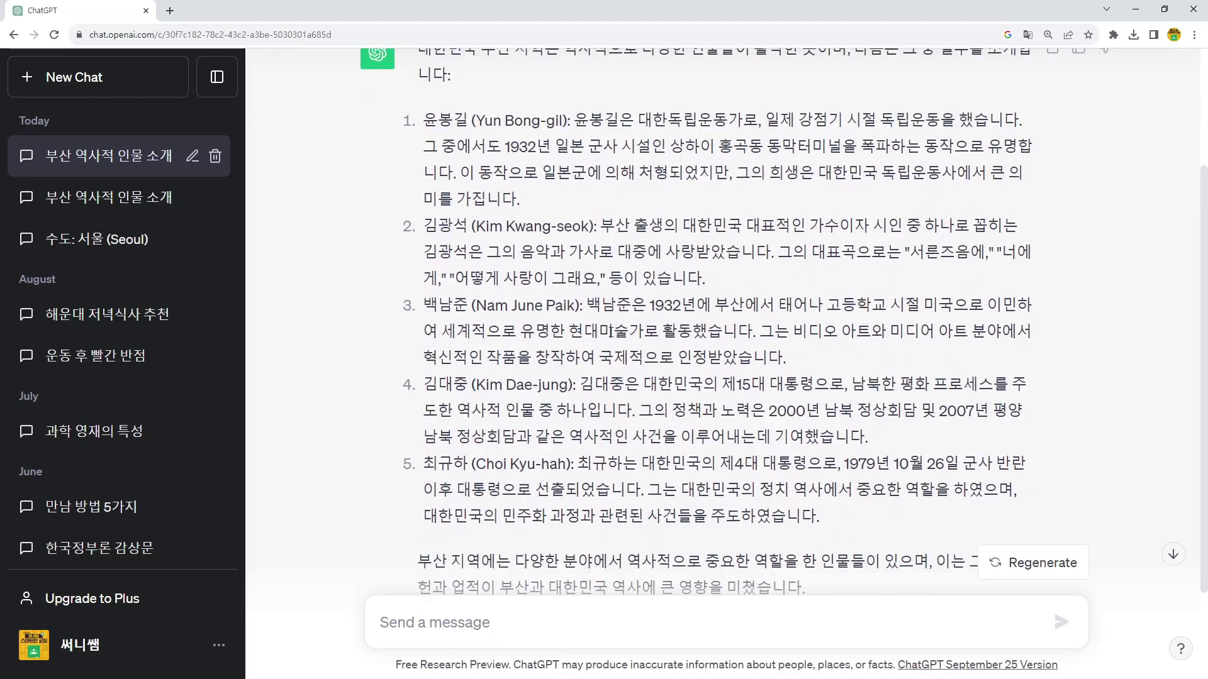
{"action": "scroll", "coordinate": [612, 330], "scroll_direction": "down", "scroll_amount": 2}
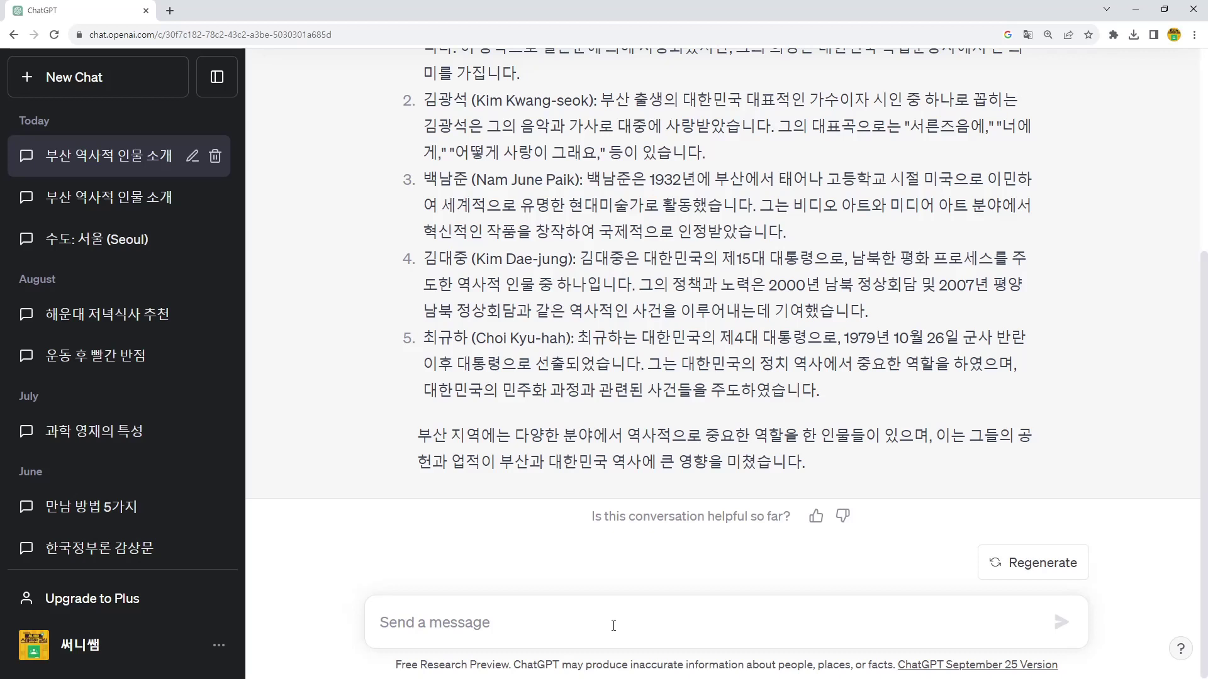
Ask ChatGPT the reworded follow-up "부산광역시 출신의 역사적 인물을 소개해줘" in the same conversation.
{"action": "type", "text": "부산ㅇ"}
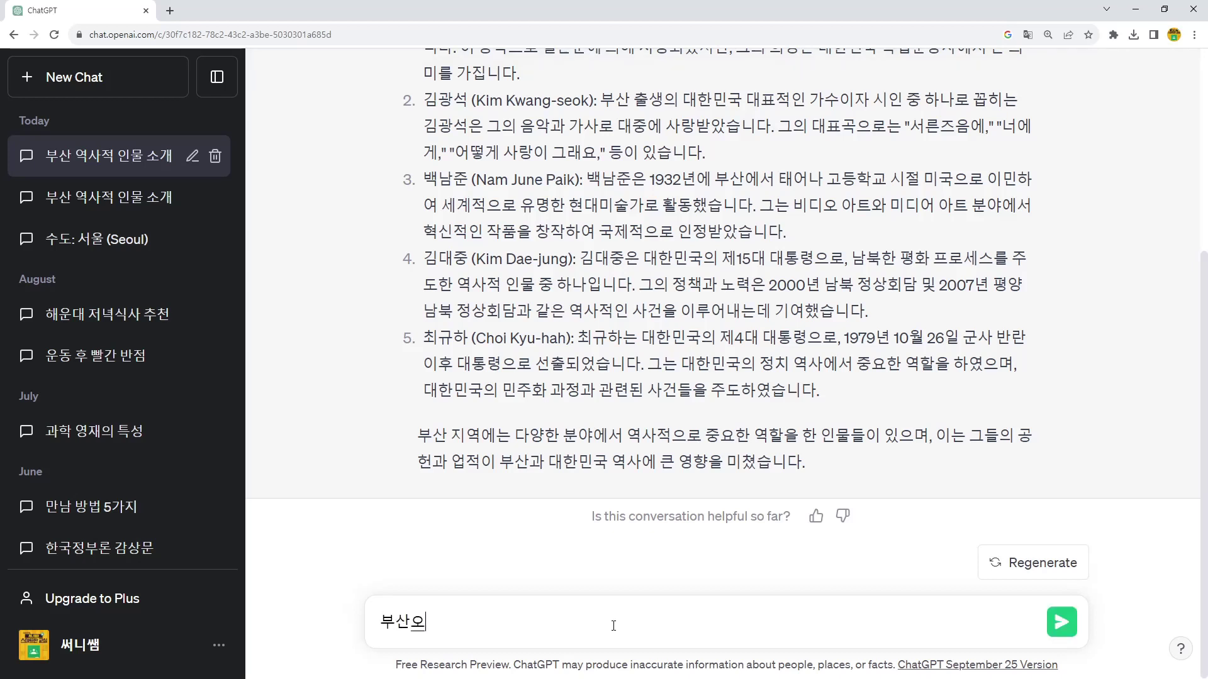
{"action": "key", "text": "BackSpace"}
{"action": "type", "text": "과영ㄱ"}
{"action": "key", "text": "BackSpace"}
{"action": "key", "text": "BackSpace"}
{"action": "type", "text": "ㅇ역시 출신의 역지"}
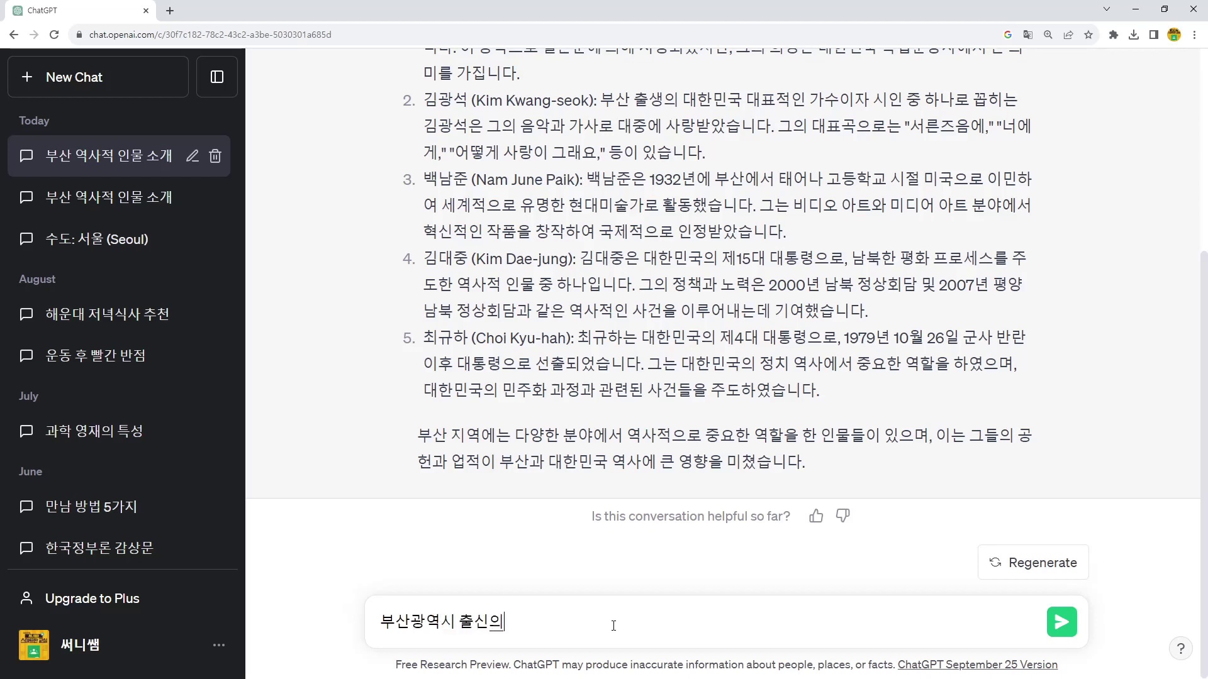
{"action": "key", "text": "BackSpace"}
{"action": "key", "text": "BackSpace"}
{"action": "type", "text": "사적 인무"}
{"action": "type", "text": "ㄹ을 소개해줘"}
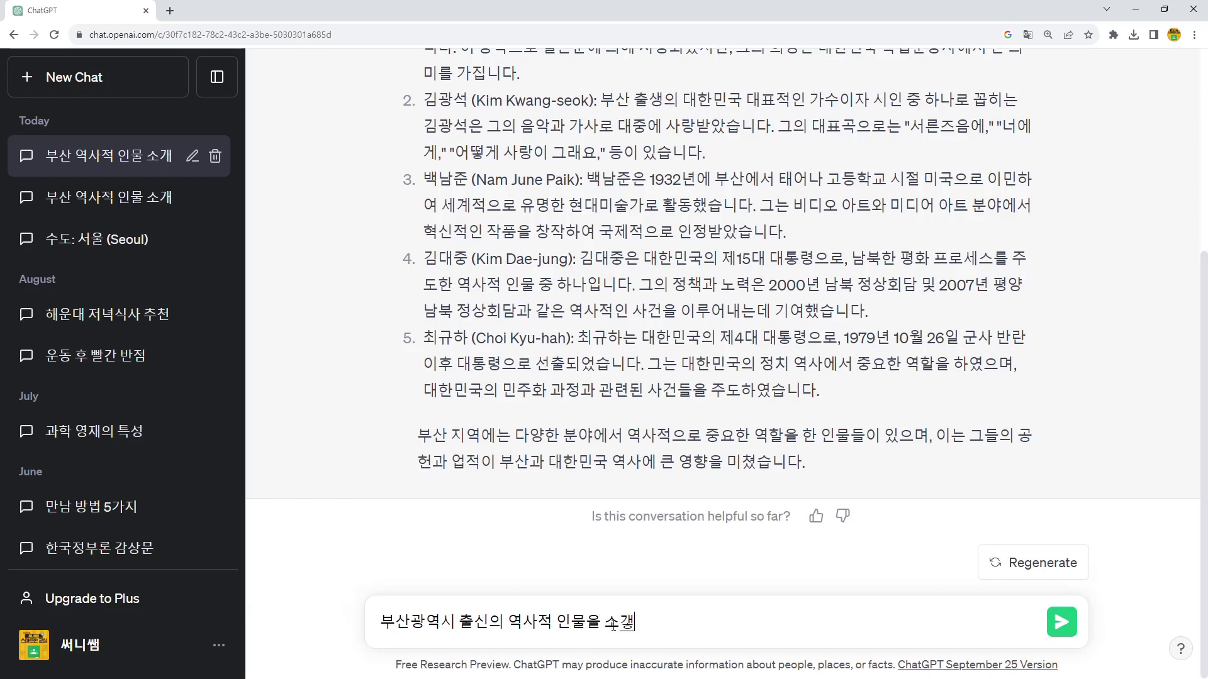
{"action": "key", "text": "Return"}
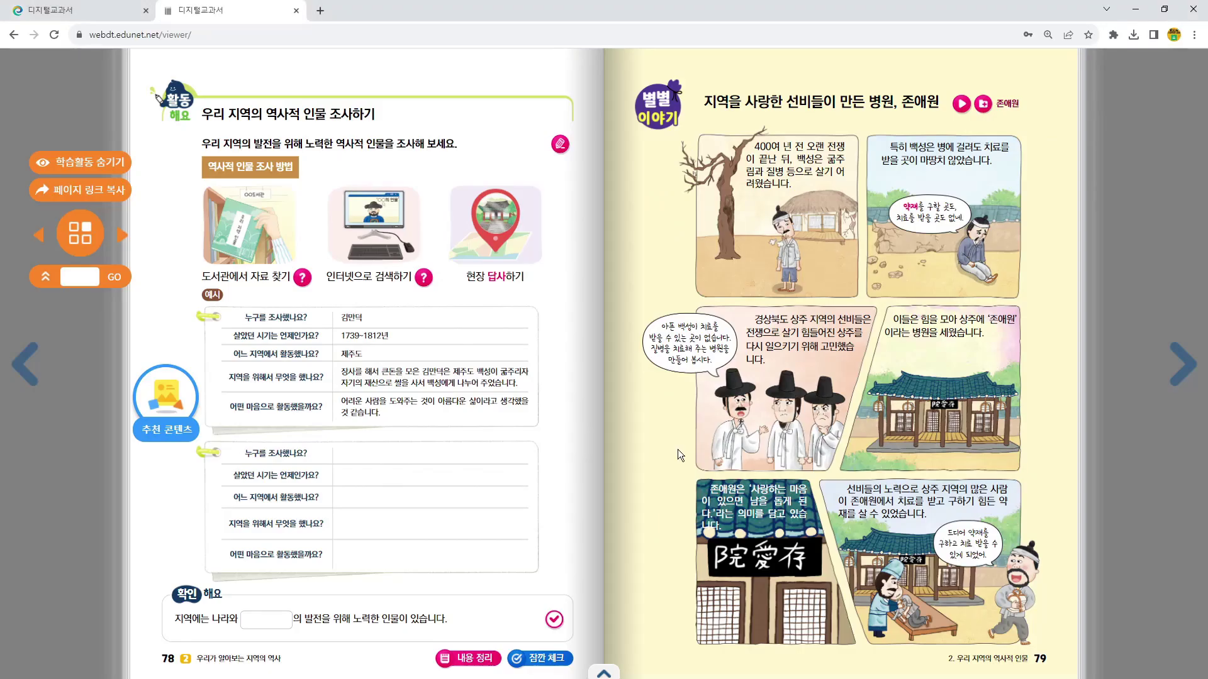
Switch from the digital textbook back to ChatGPT and compare the answers to the two prompts about Busan's historical figures.
{"action": "left_click", "coordinate": [1140, 14]}
{"action": "scroll", "coordinate": [496, 230], "scroll_direction": "up", "scroll_amount": 3}
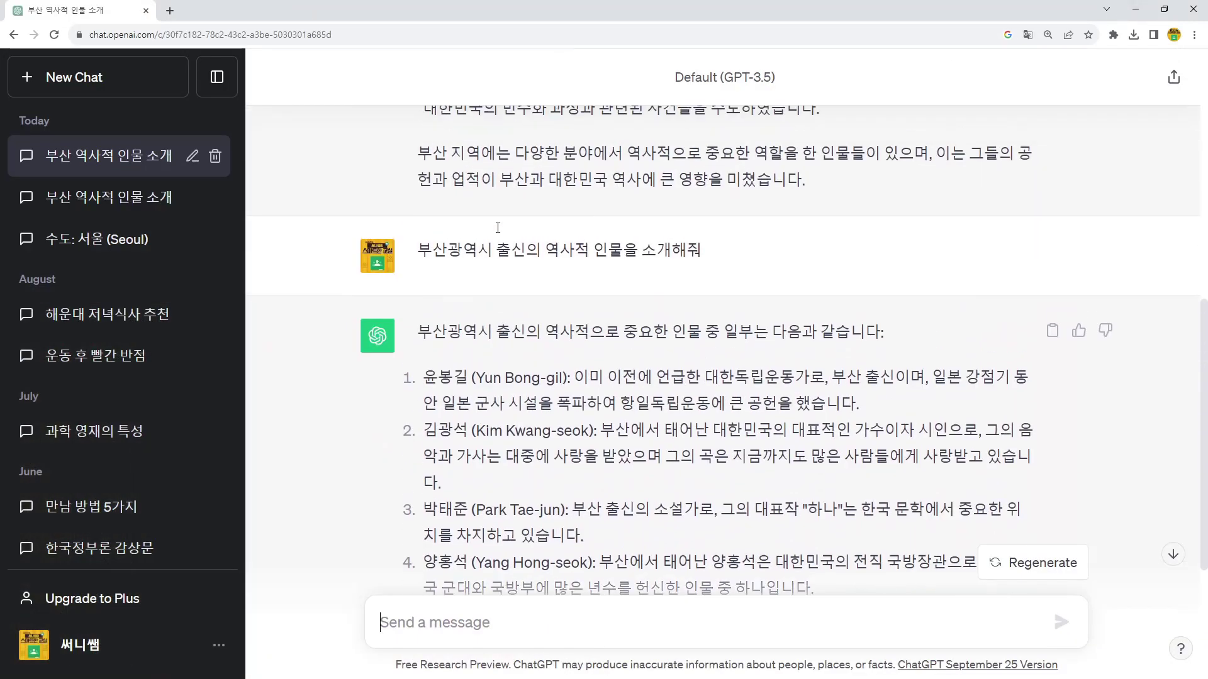
{"action": "scroll", "coordinate": [497, 230], "scroll_direction": "up", "scroll_amount": 10}
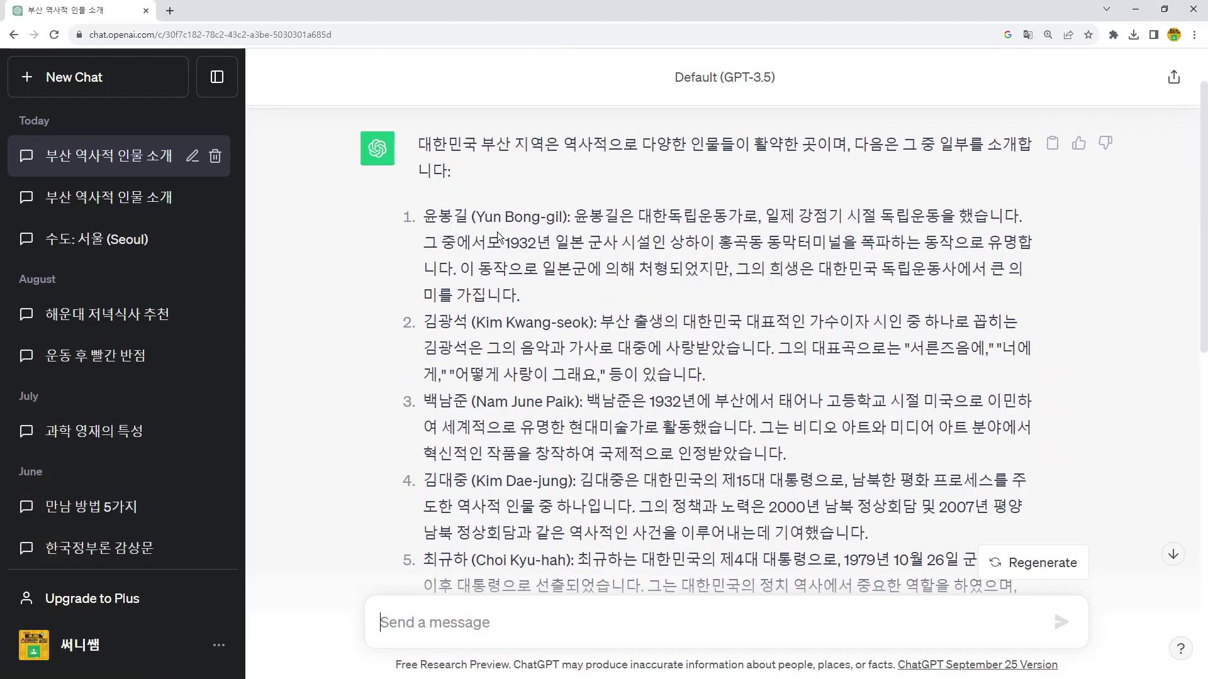
{"action": "scroll", "coordinate": [496, 249], "scroll_direction": "down", "scroll_amount": 10}
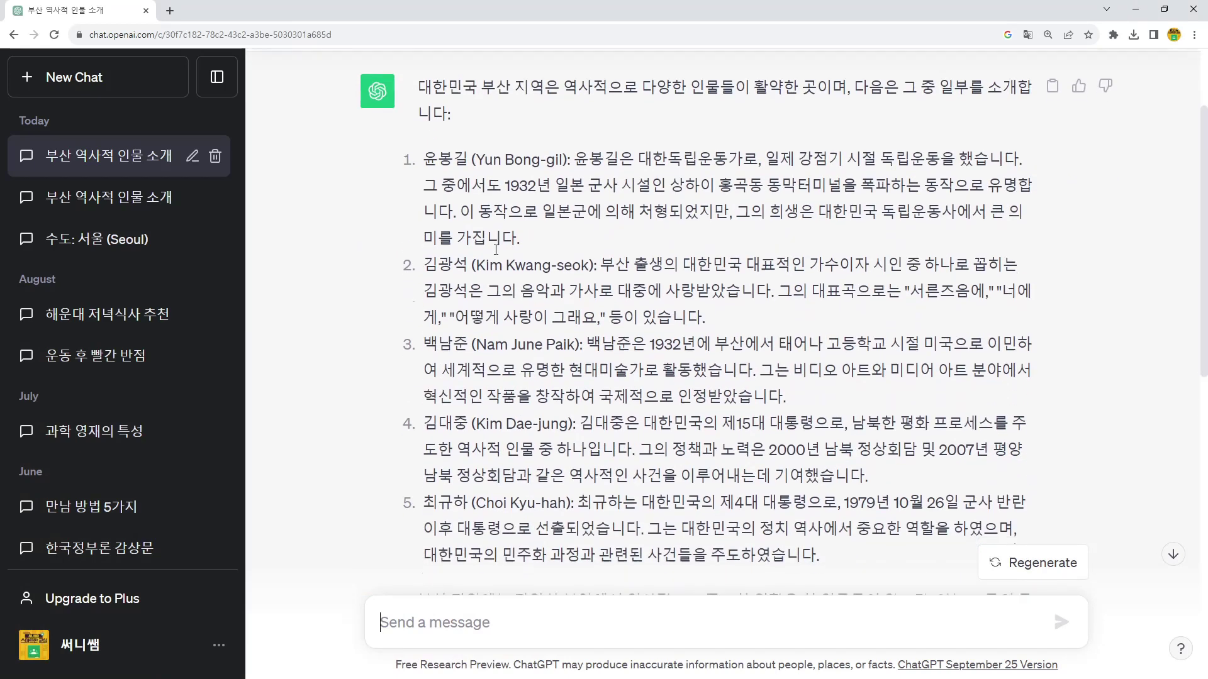
{"action": "scroll", "coordinate": [496, 249], "scroll_direction": "down", "scroll_amount": 3}
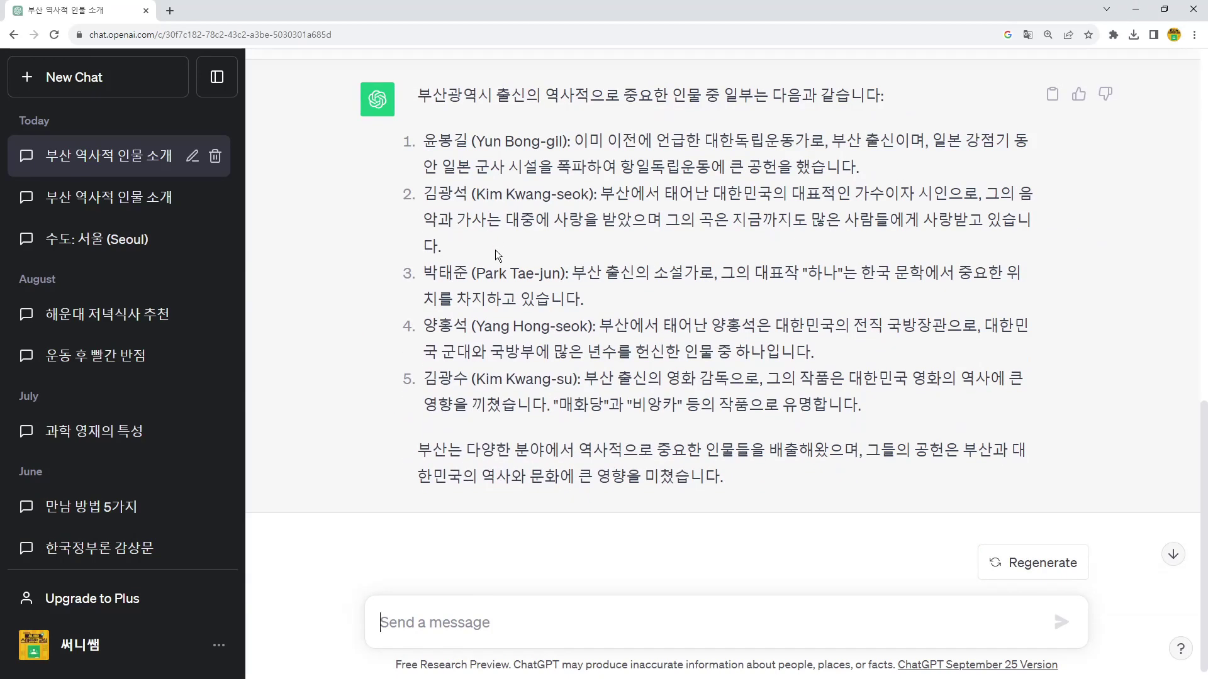
{"action": "scroll", "coordinate": [496, 251], "scroll_direction": "up", "scroll_amount": 4}
{"action": "scroll", "coordinate": [496, 252], "scroll_direction": "up", "scroll_amount": 6}
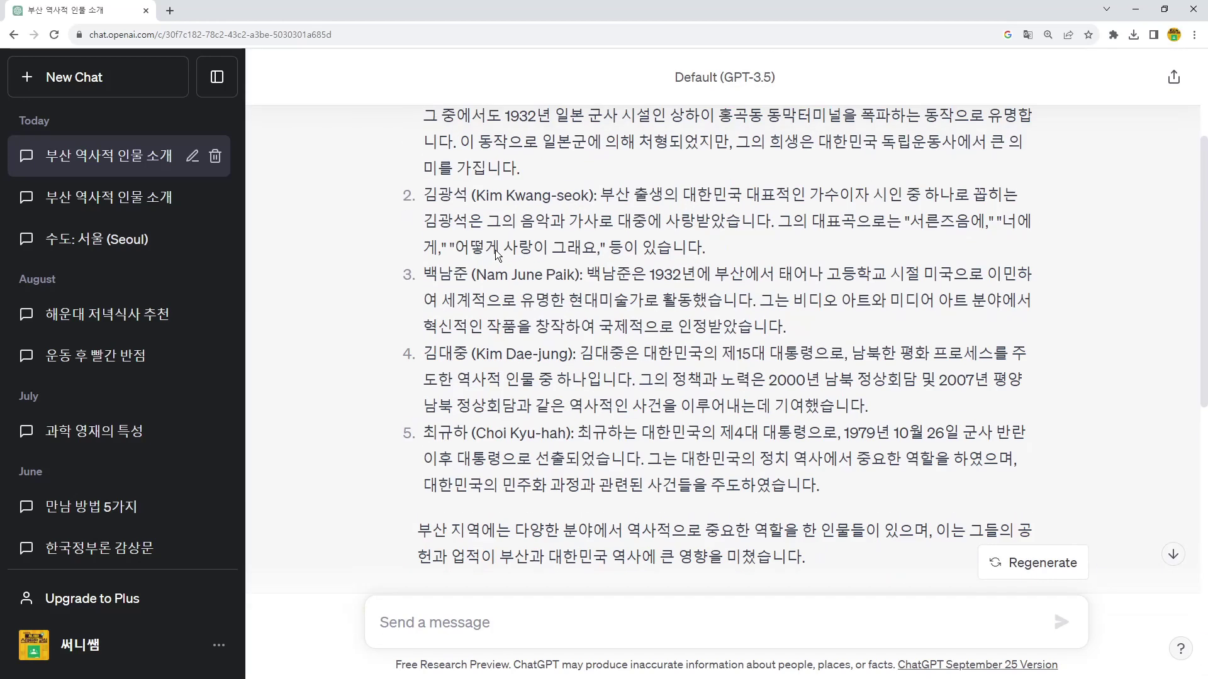
{"action": "scroll", "coordinate": [497, 249], "scroll_direction": "up", "scroll_amount": 3}
{"action": "scroll", "coordinate": [496, 249], "scroll_direction": "down", "scroll_amount": 8}
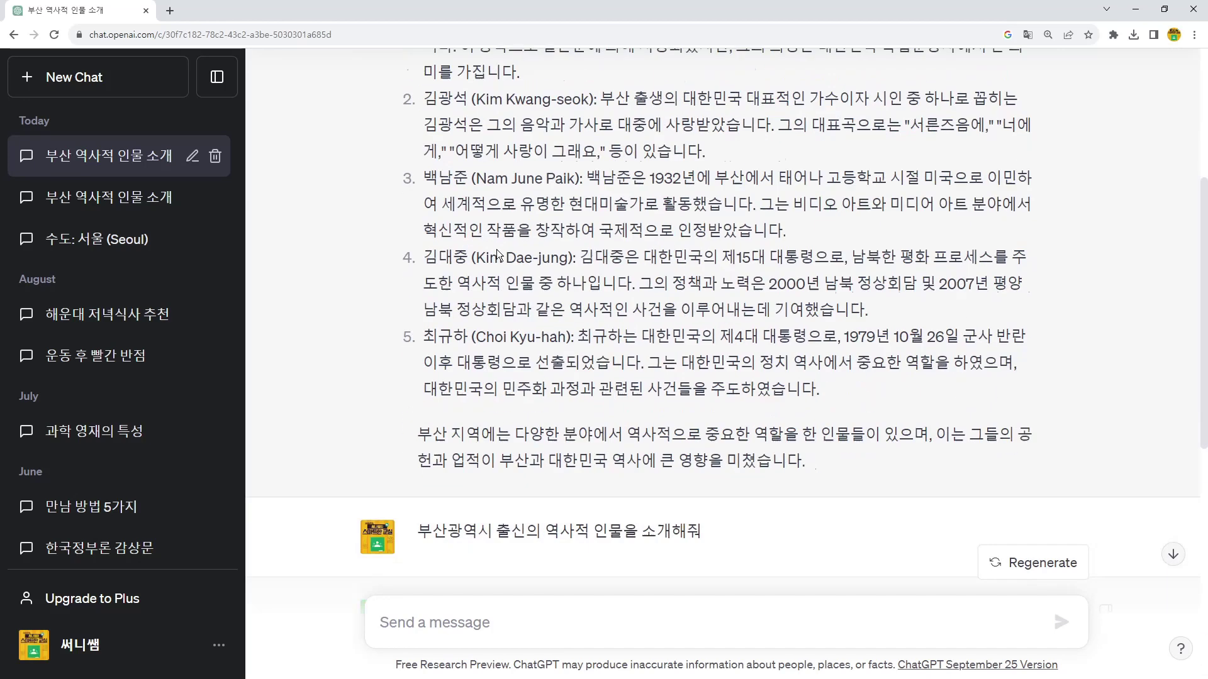
{"action": "scroll", "coordinate": [497, 249], "scroll_direction": "down", "scroll_amount": 4}
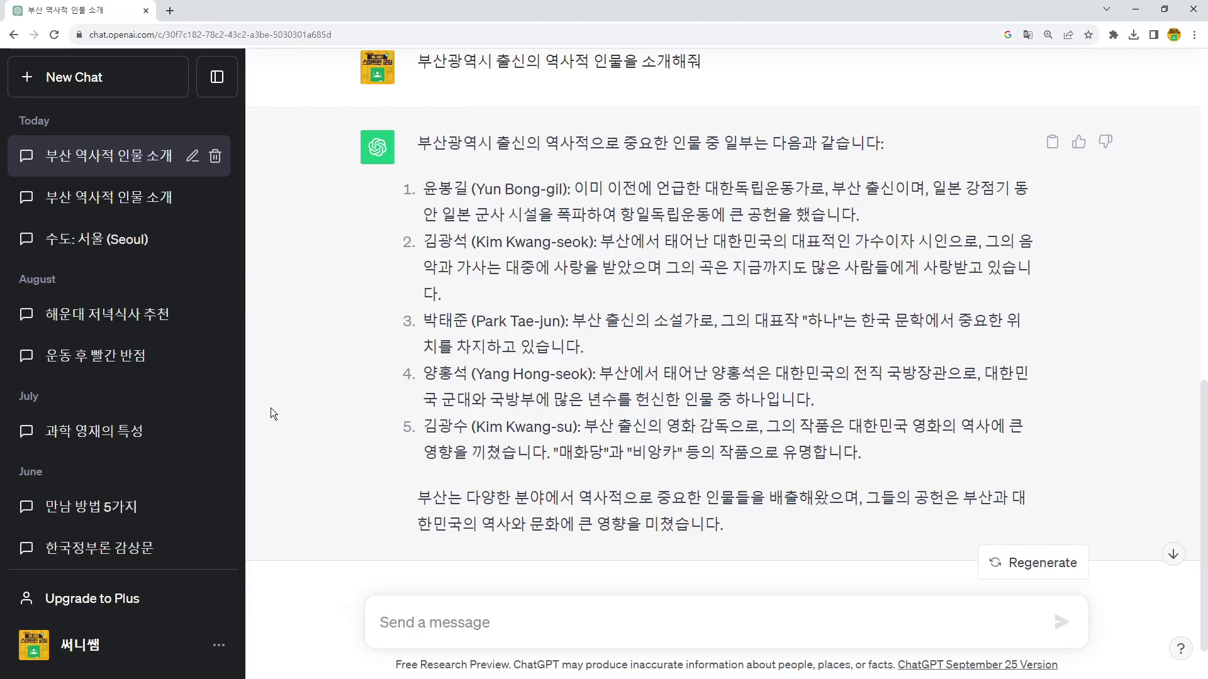
{"action": "scroll", "coordinate": [293, 413], "scroll_direction": "up", "scroll_amount": 5}
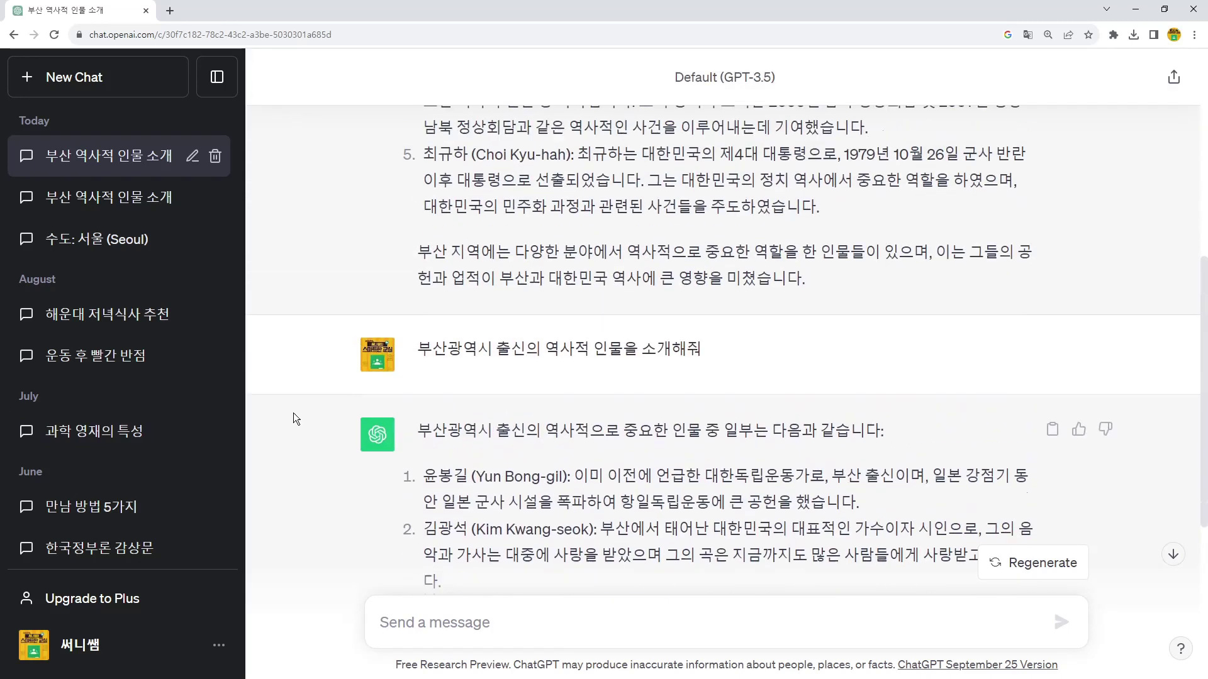
{"action": "scroll", "coordinate": [294, 413], "scroll_direction": "up", "scroll_amount": 6}
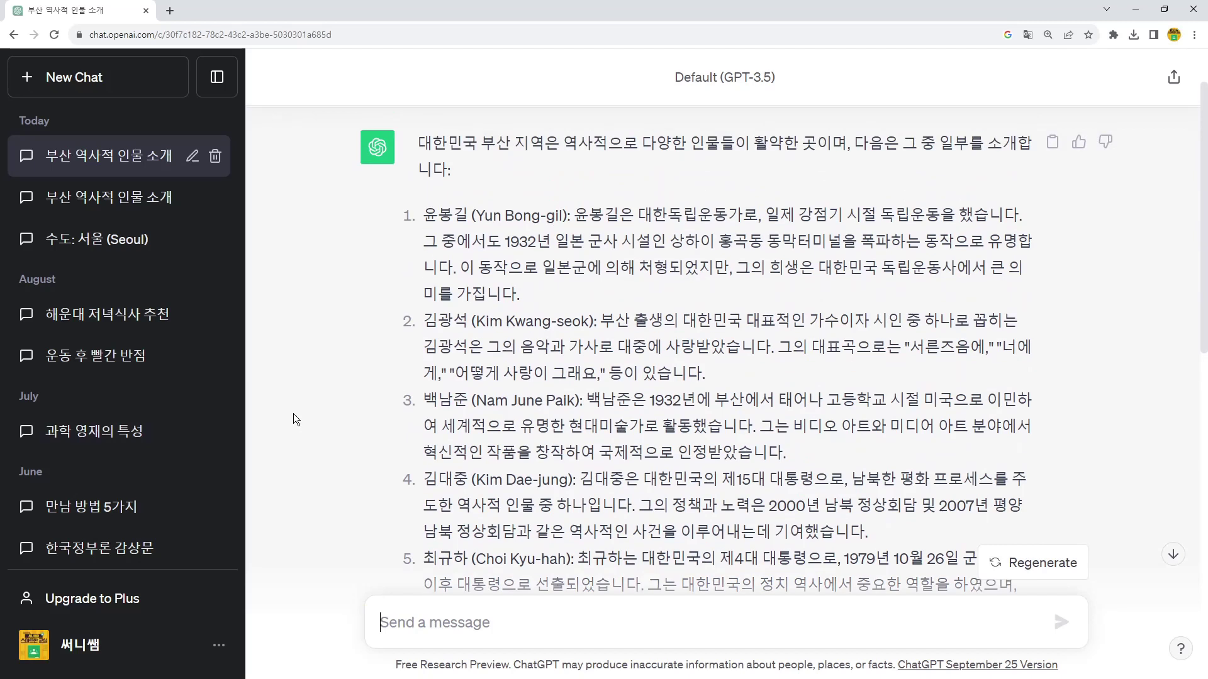
{"action": "scroll", "coordinate": [293, 413], "scroll_direction": "up", "scroll_amount": 1}
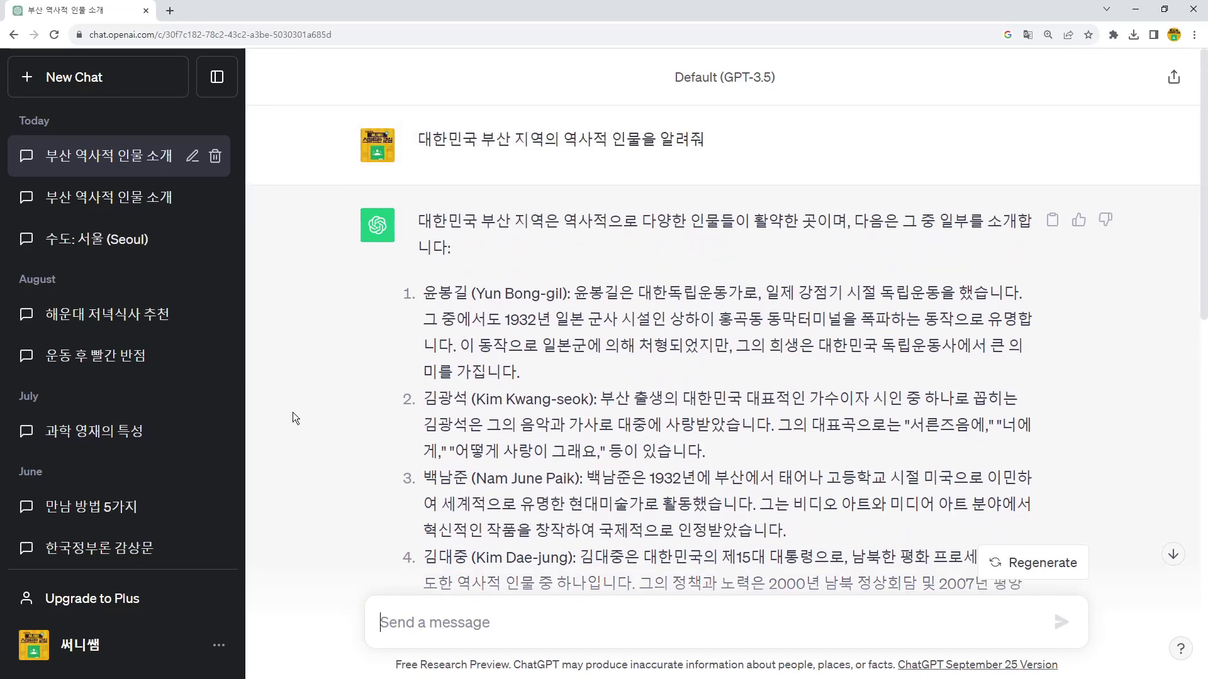
{"action": "scroll", "coordinate": [293, 413], "scroll_direction": "down", "scroll_amount": 4}
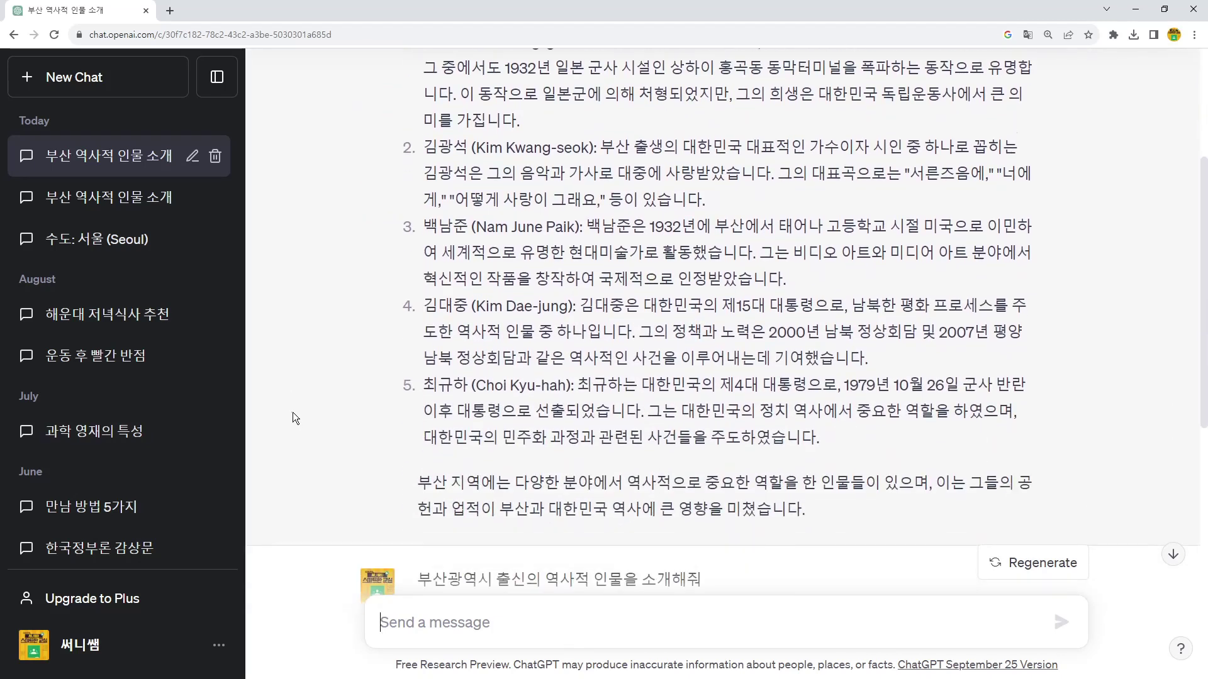
{"action": "scroll", "coordinate": [292, 413], "scroll_direction": "down", "scroll_amount": 9}
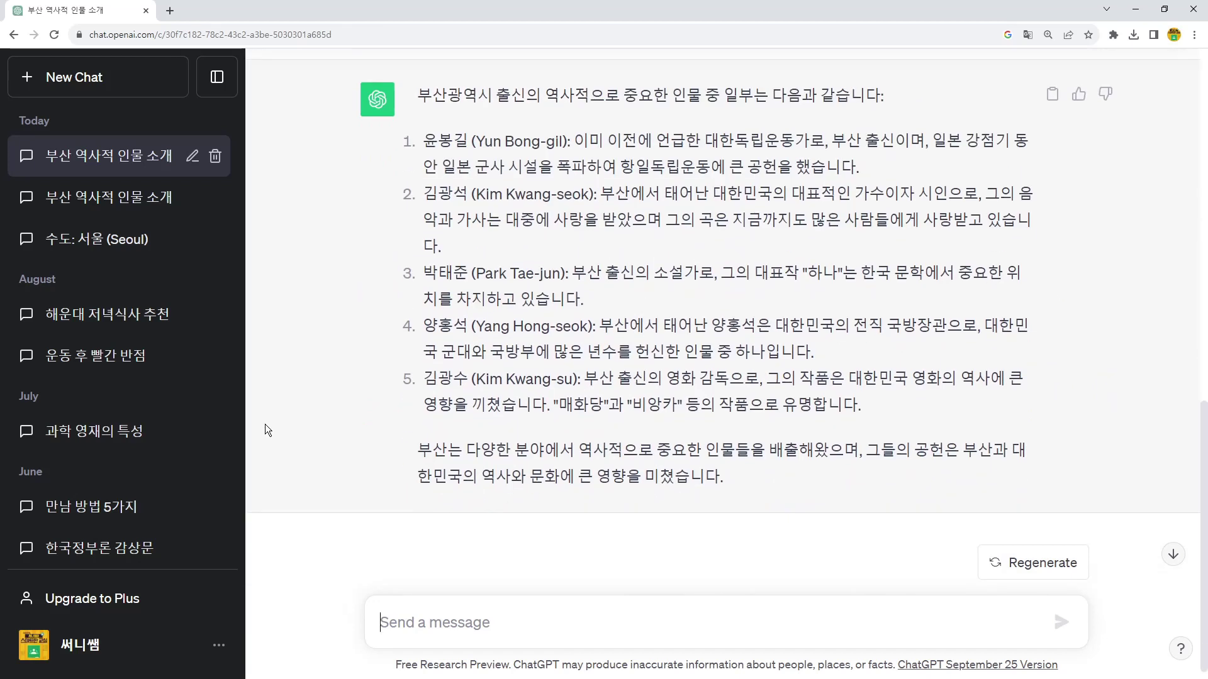
{"action": "scroll", "coordinate": [251, 426], "scroll_direction": "down", "scroll_amount": 1}
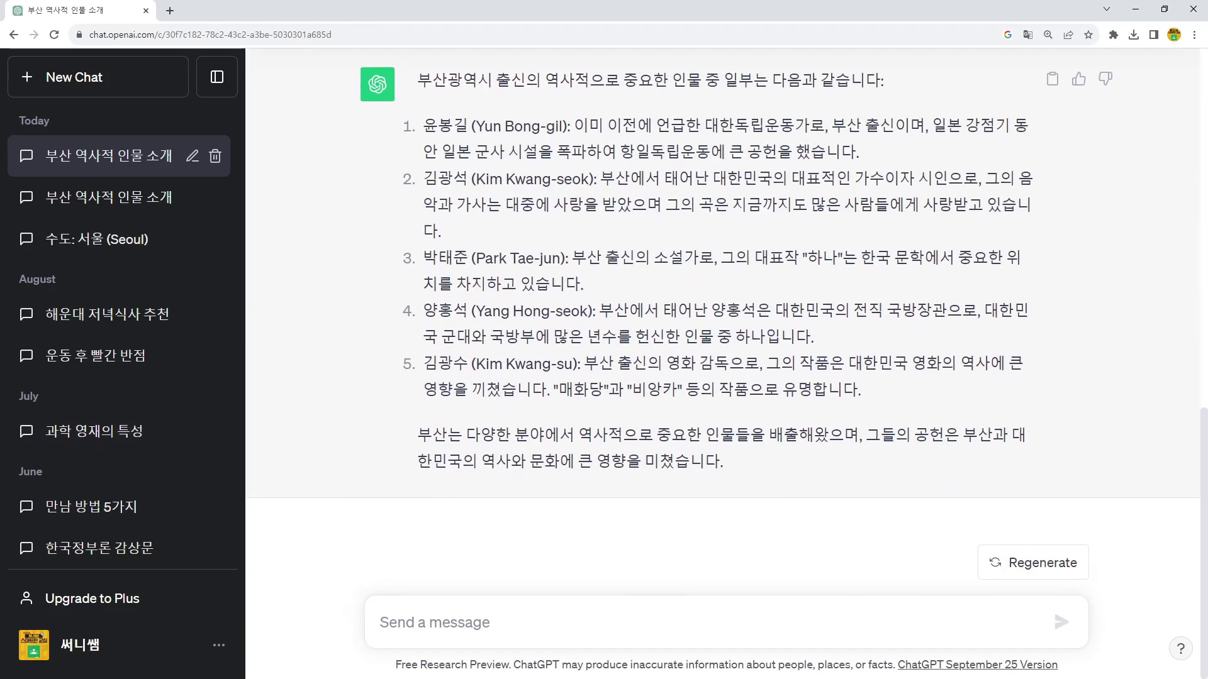